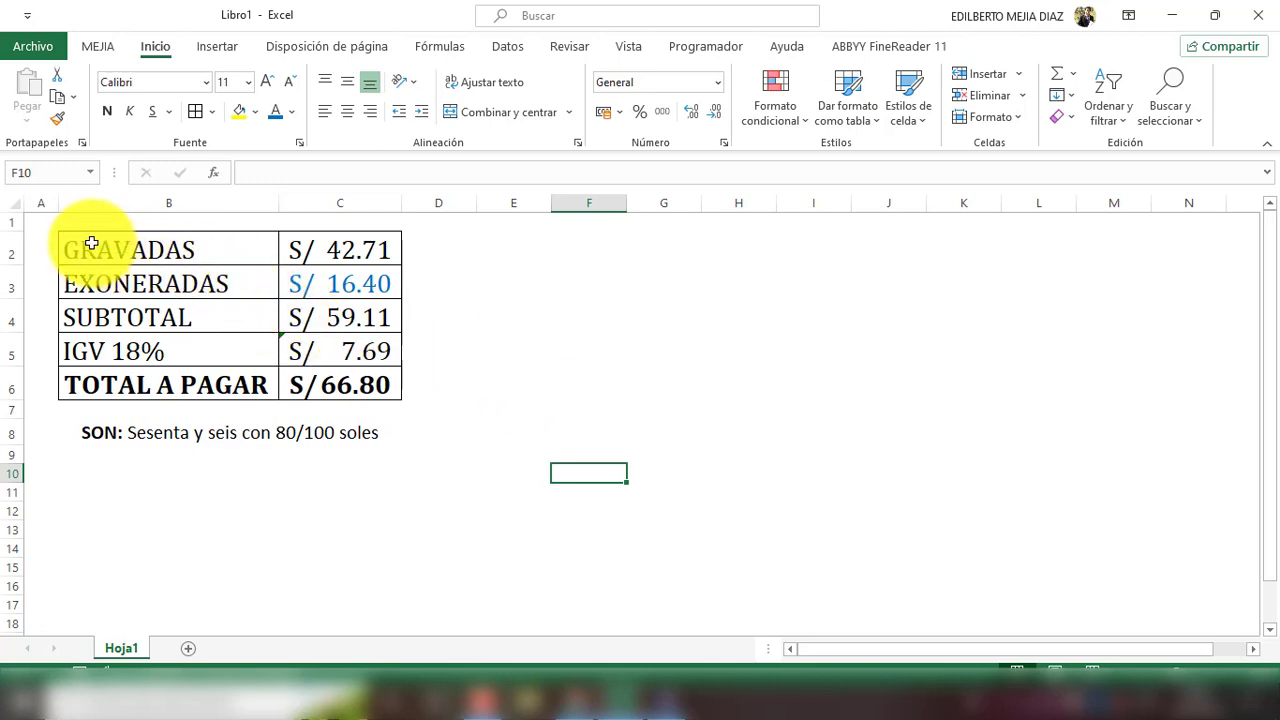
# Step: Highlight the GRAVADAS amount S/ 42.71 in cell C2 with yellow fill
pyautogui.moveTo(86, 249); pyautogui.dragTo(371, 277)
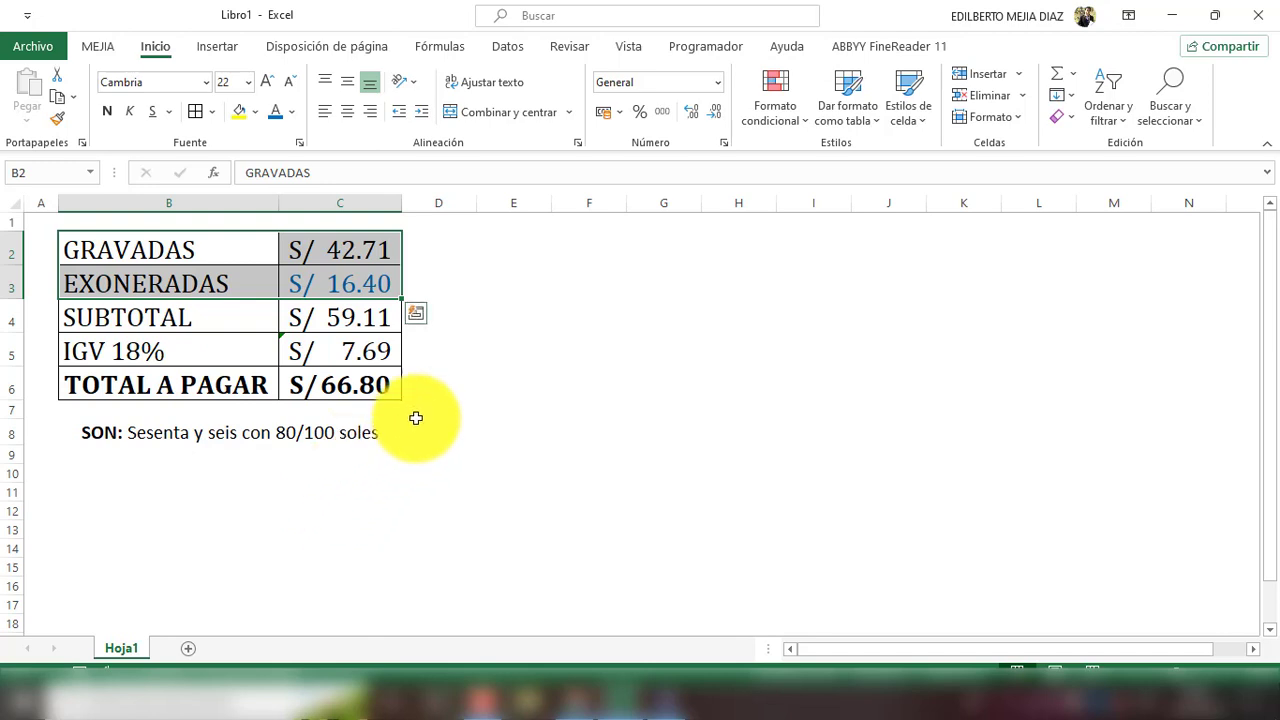
pyautogui.click(438, 567)
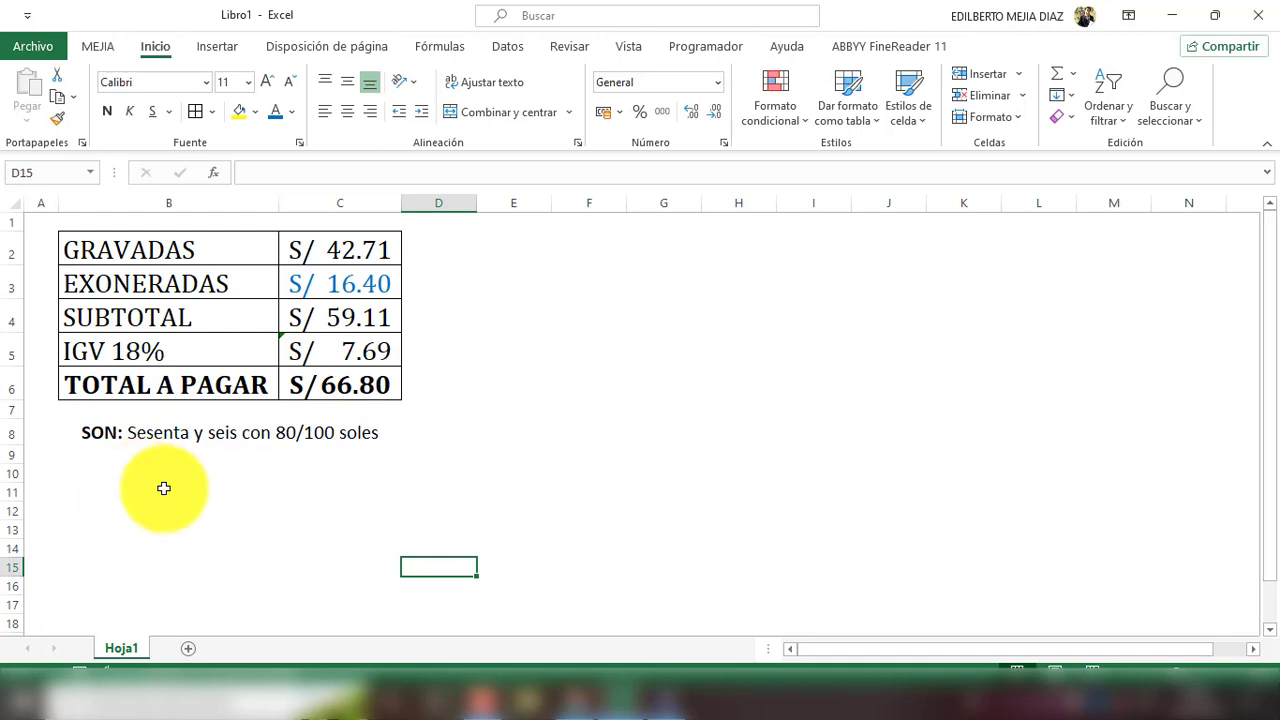
pyautogui.click(365, 242)
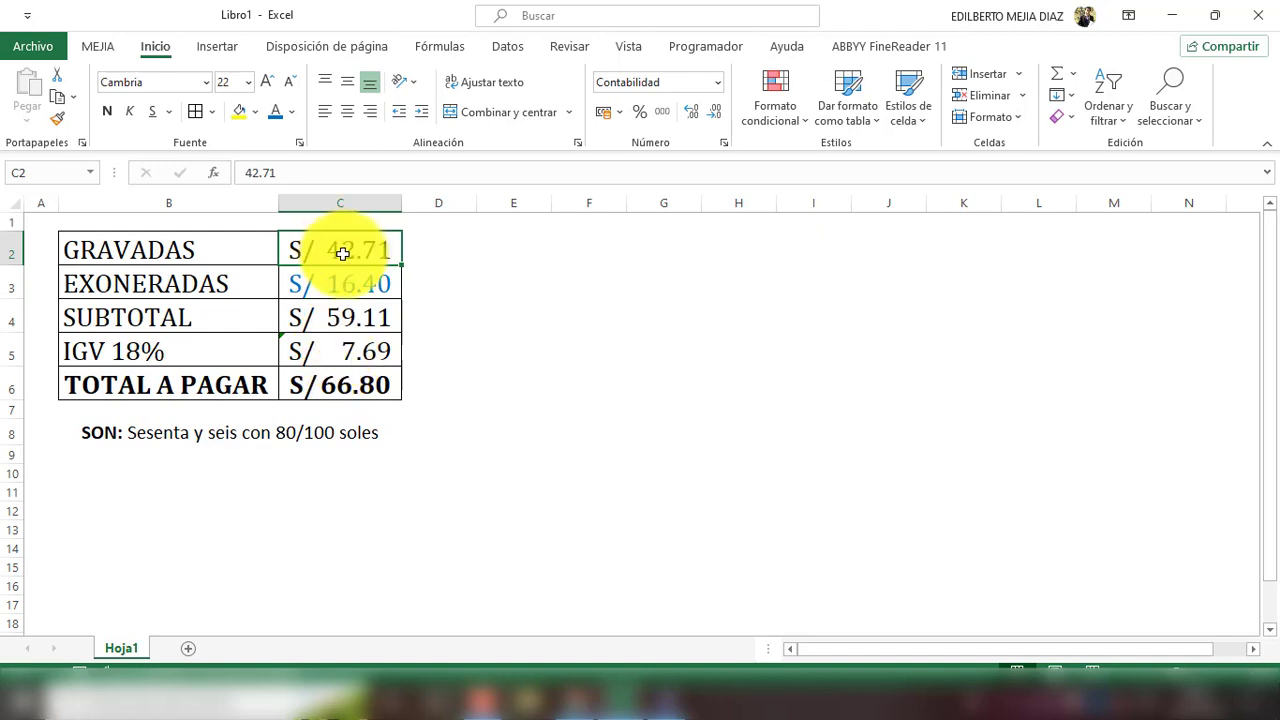
pyautogui.click(239, 112)
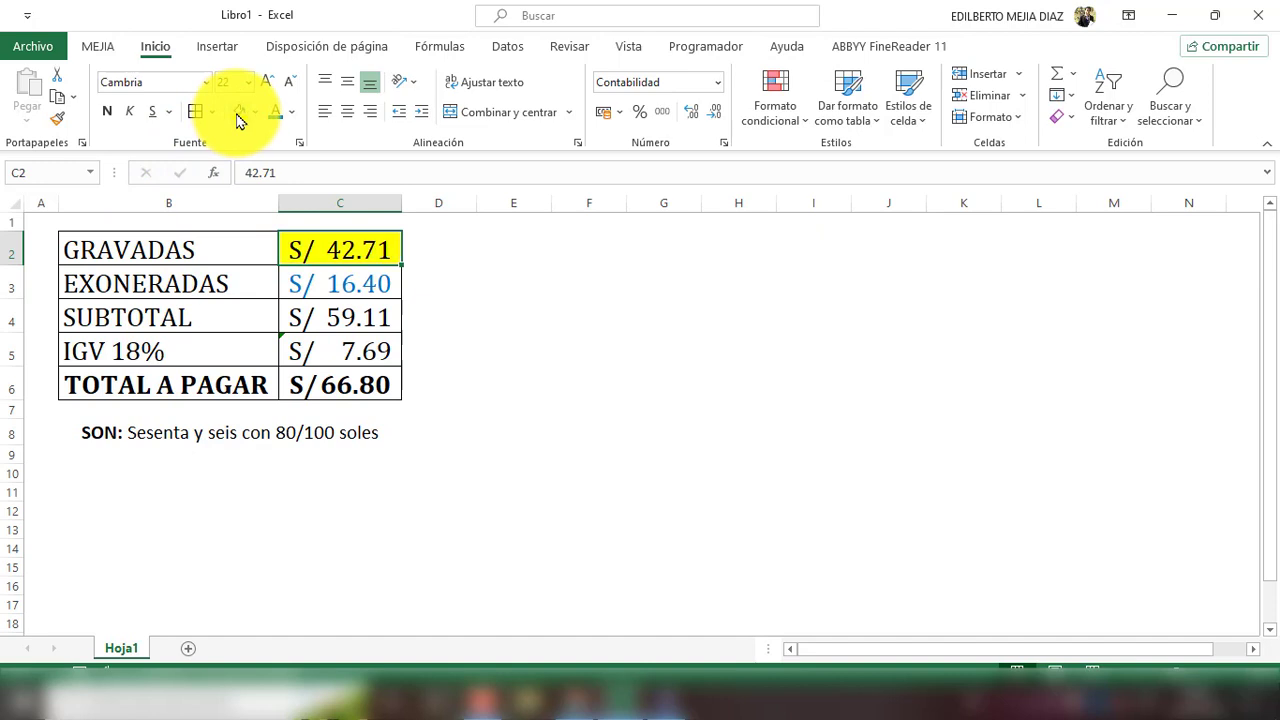
# Step: Review the IGV formula in C5 and the TOTAL A PAGAR formula =+C4+C5 in C6
pyautogui.click(343, 349)
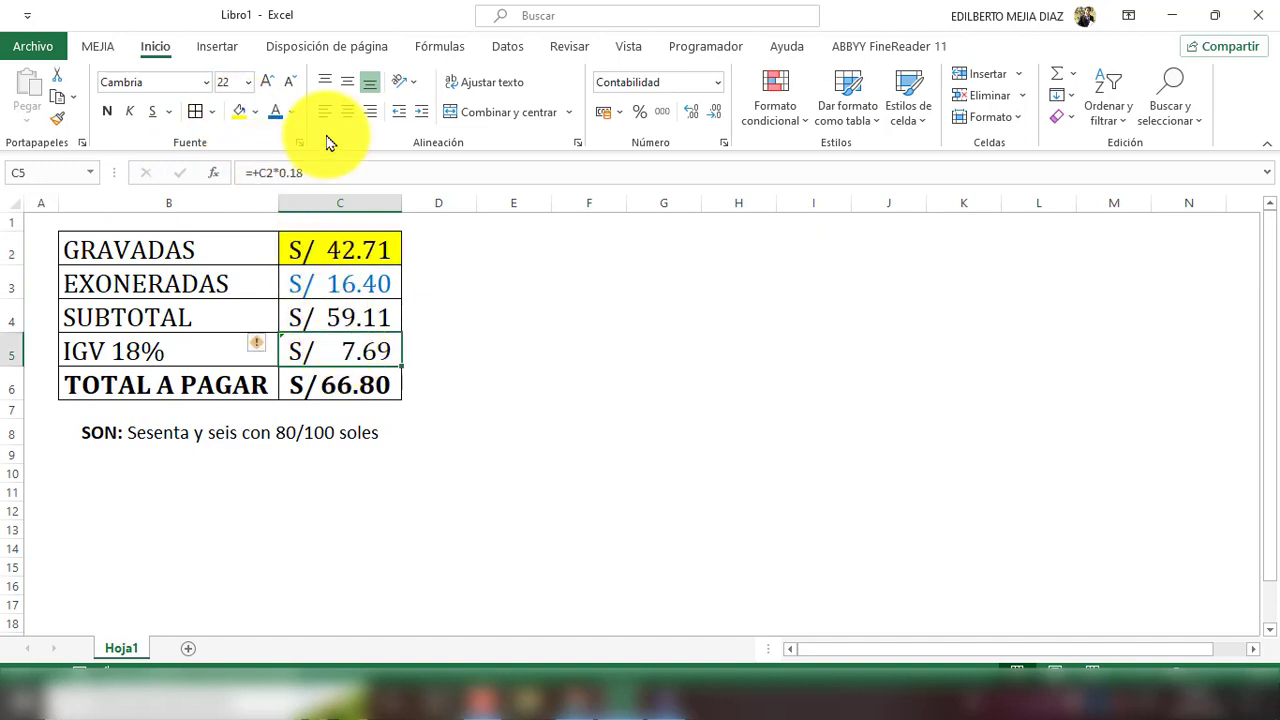
pyautogui.click(329, 172)
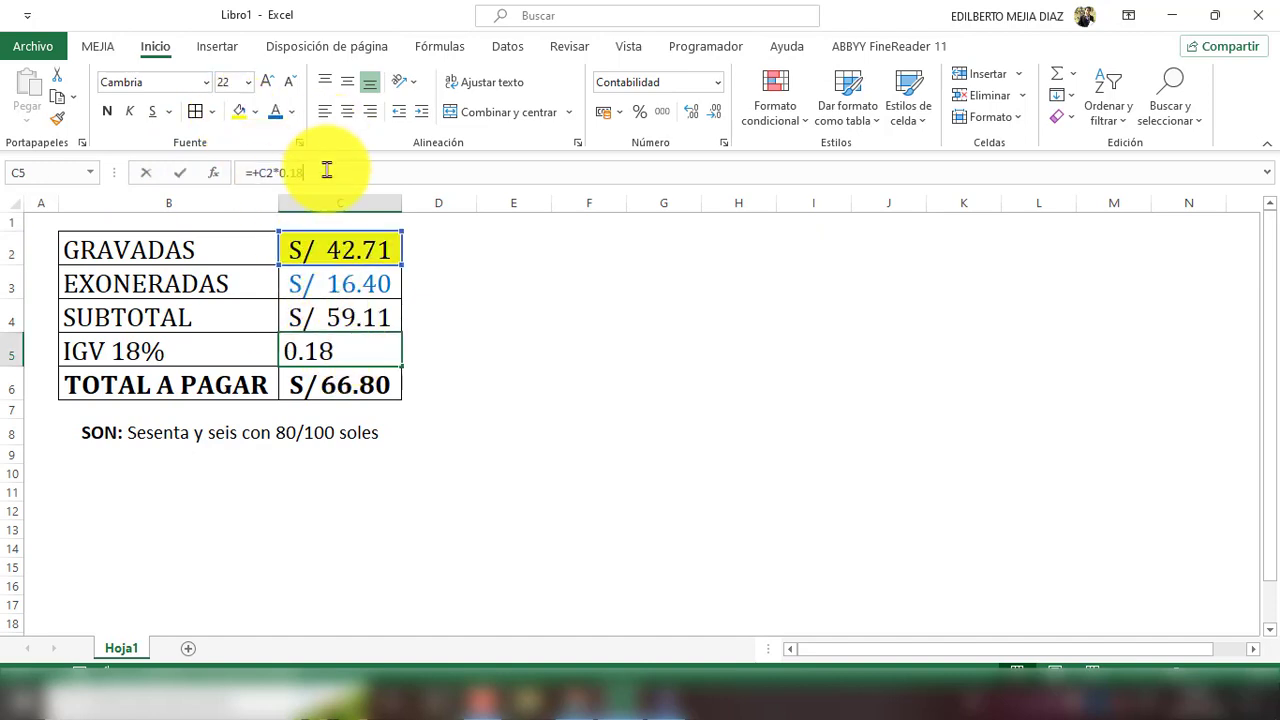
pyautogui.click(563, 369)
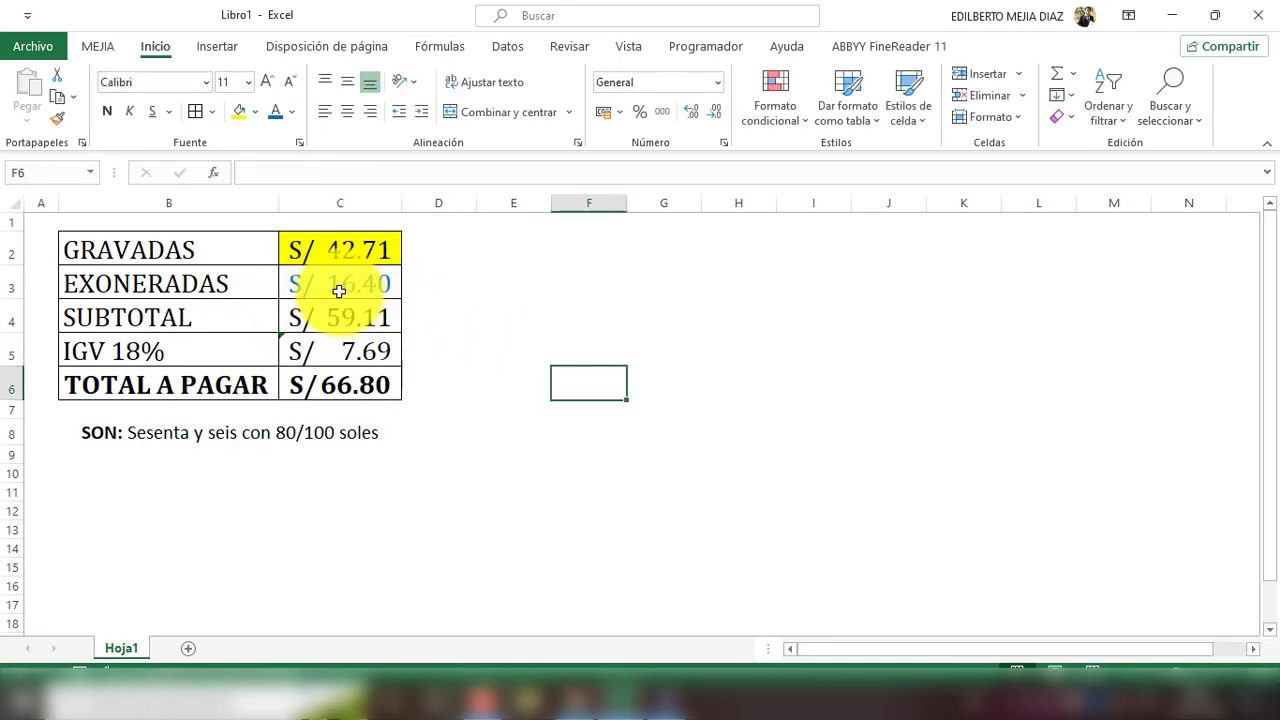
pyautogui.click(339, 290)
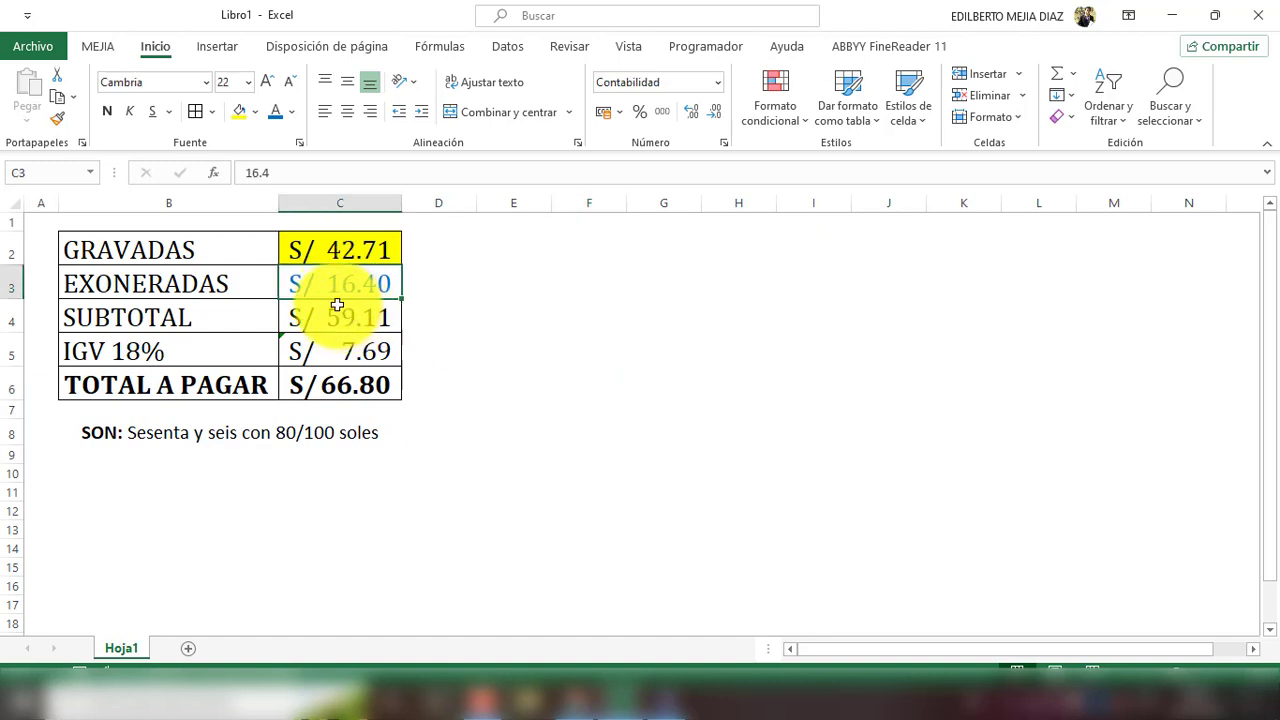
pyautogui.click(364, 385)
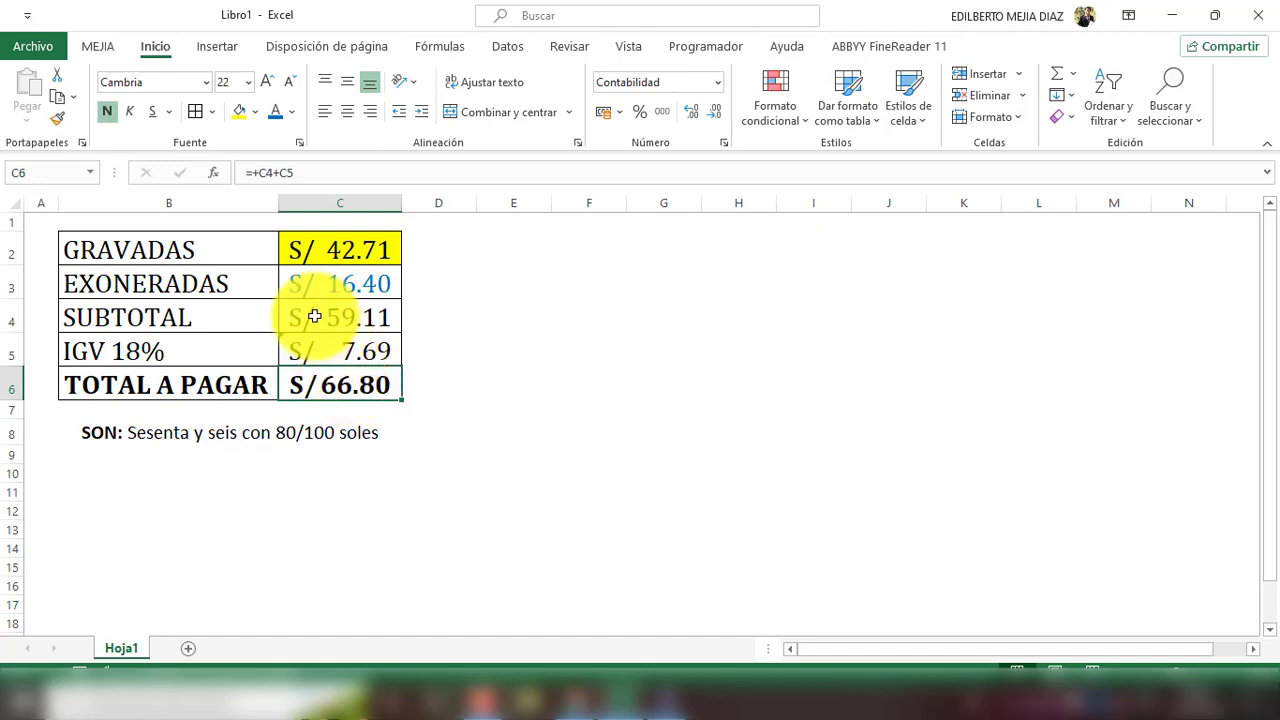
pyautogui.click(329, 172)
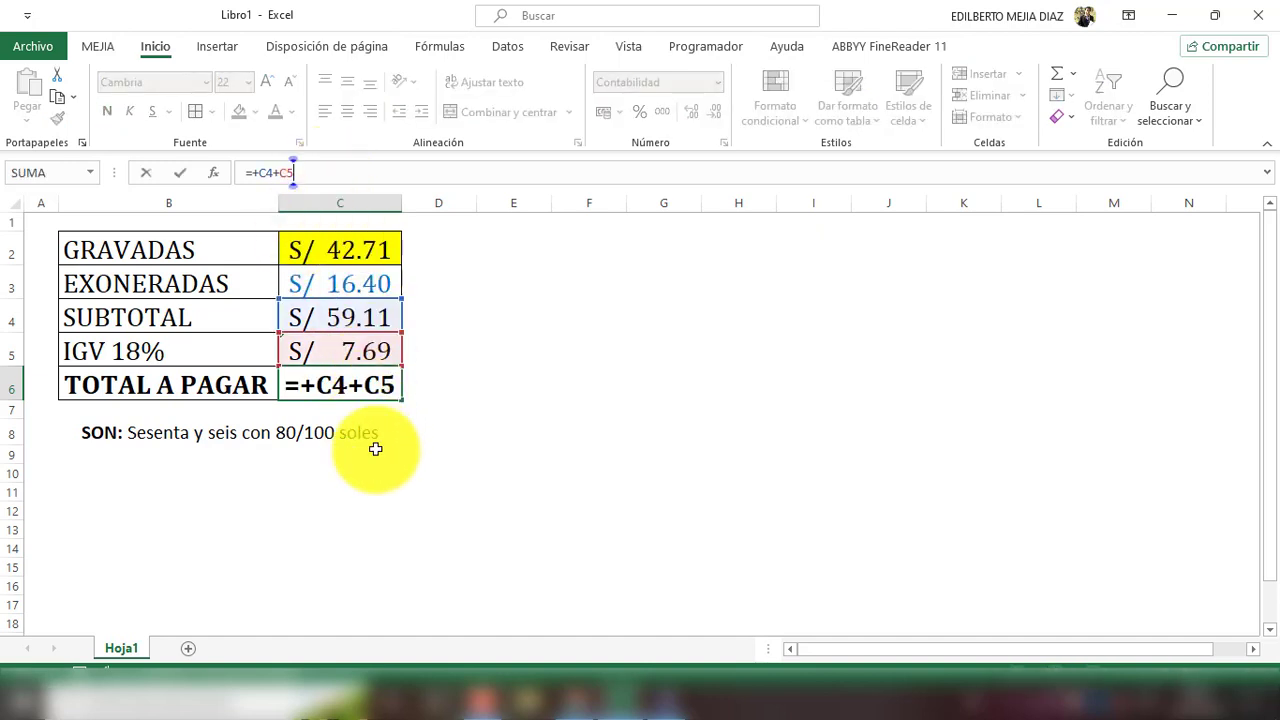
pyautogui.press('Return')
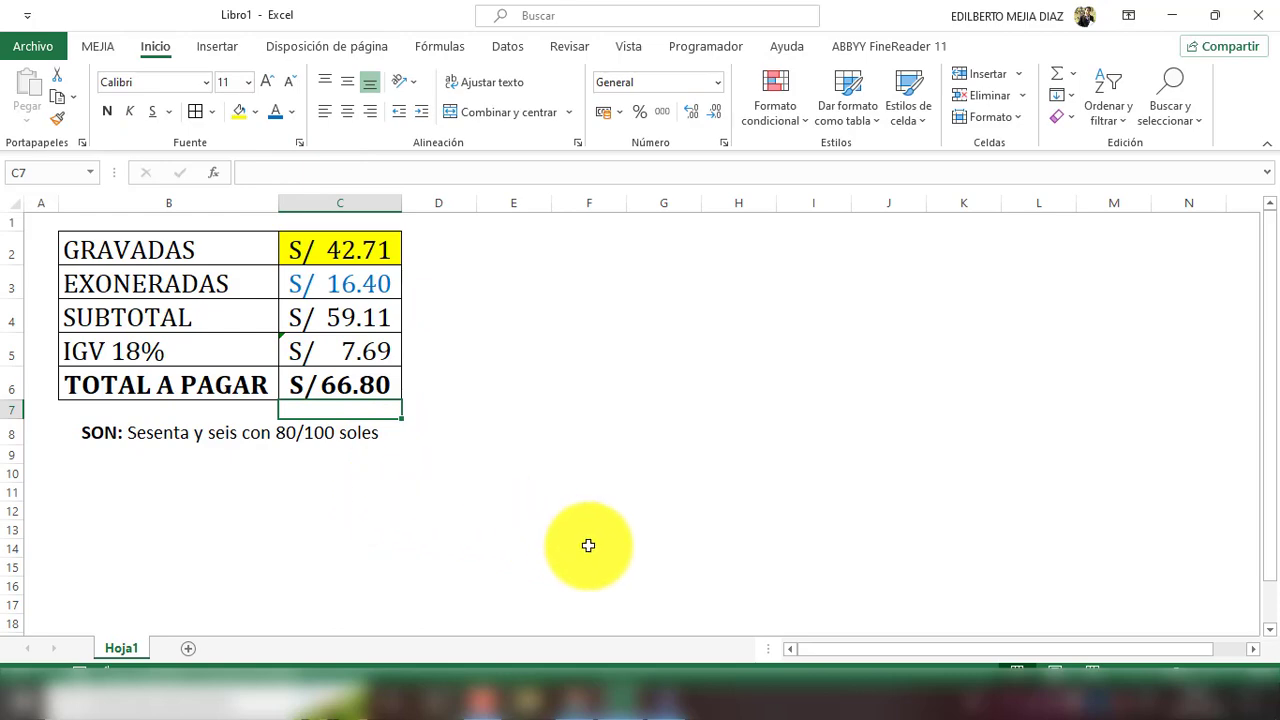
# Step: Start a new Comprobante Ventas_CTMOVI12 voucher in CONCAR with automatic numbering and open the Subdiario list
pyautogui.click(672, 690)
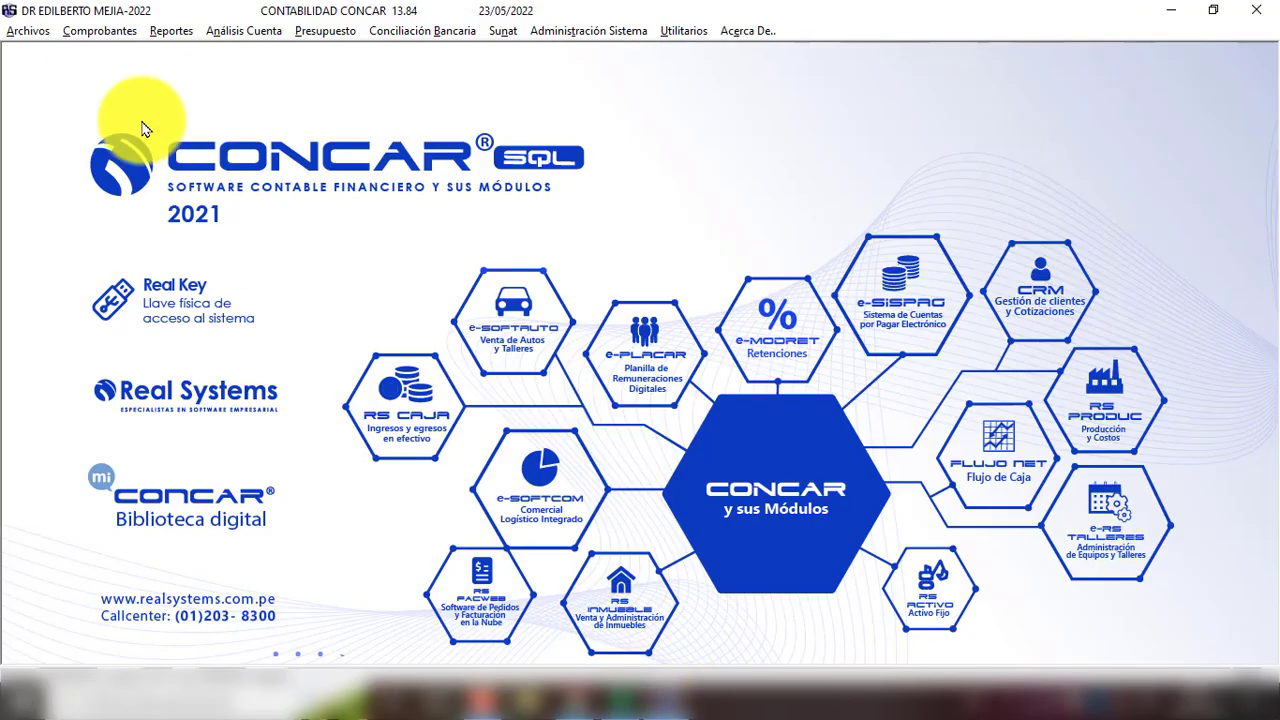
pyautogui.click(105, 32)
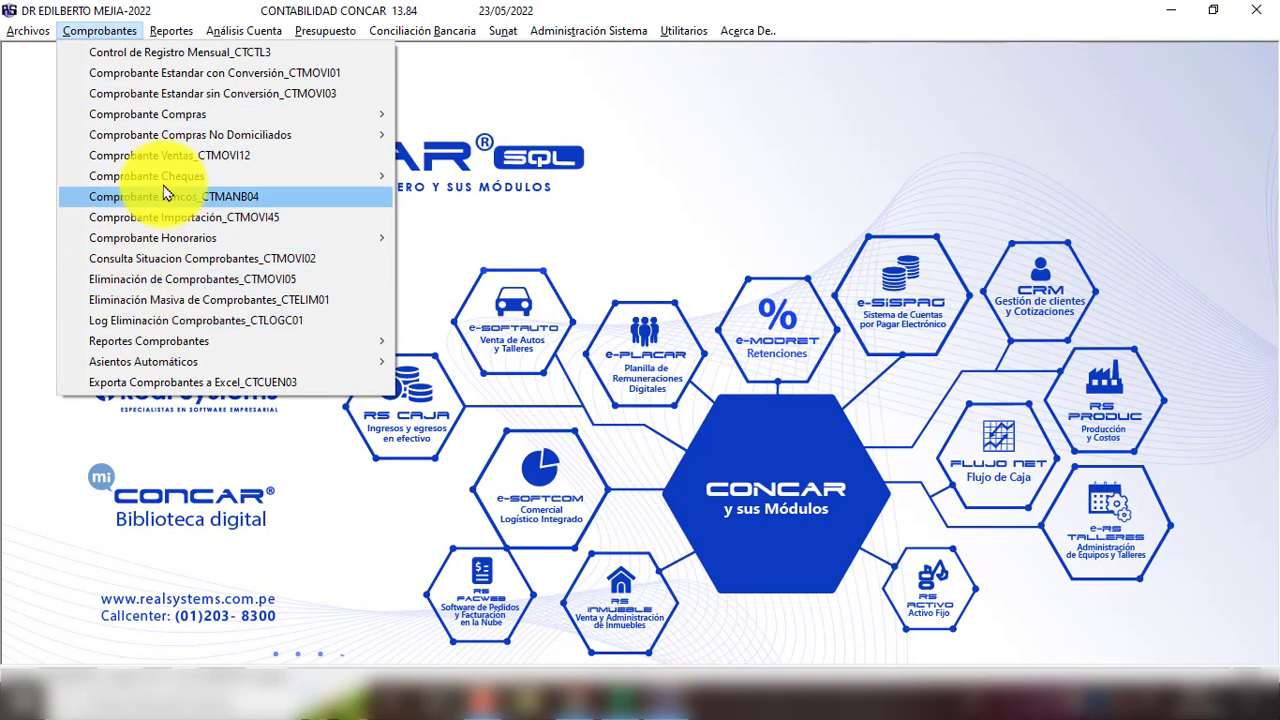
pyautogui.click(150, 155)
pyautogui.click(584, 413)
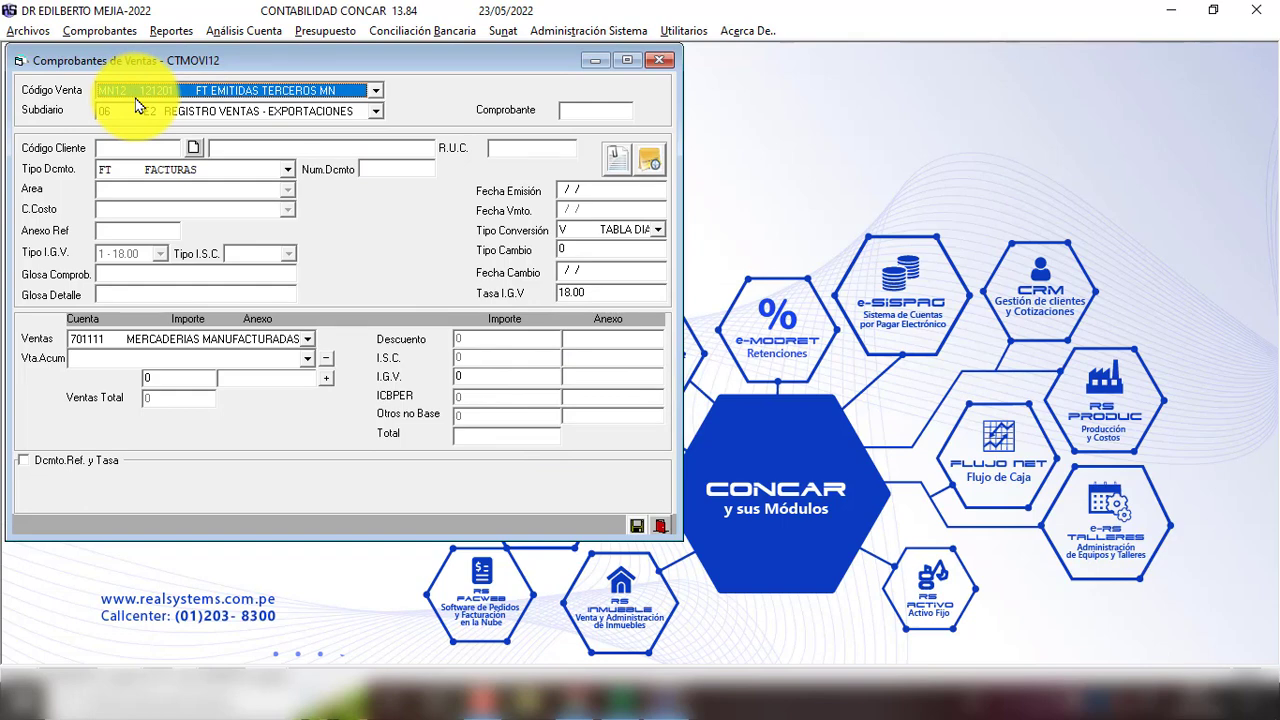
pyautogui.click(377, 112)
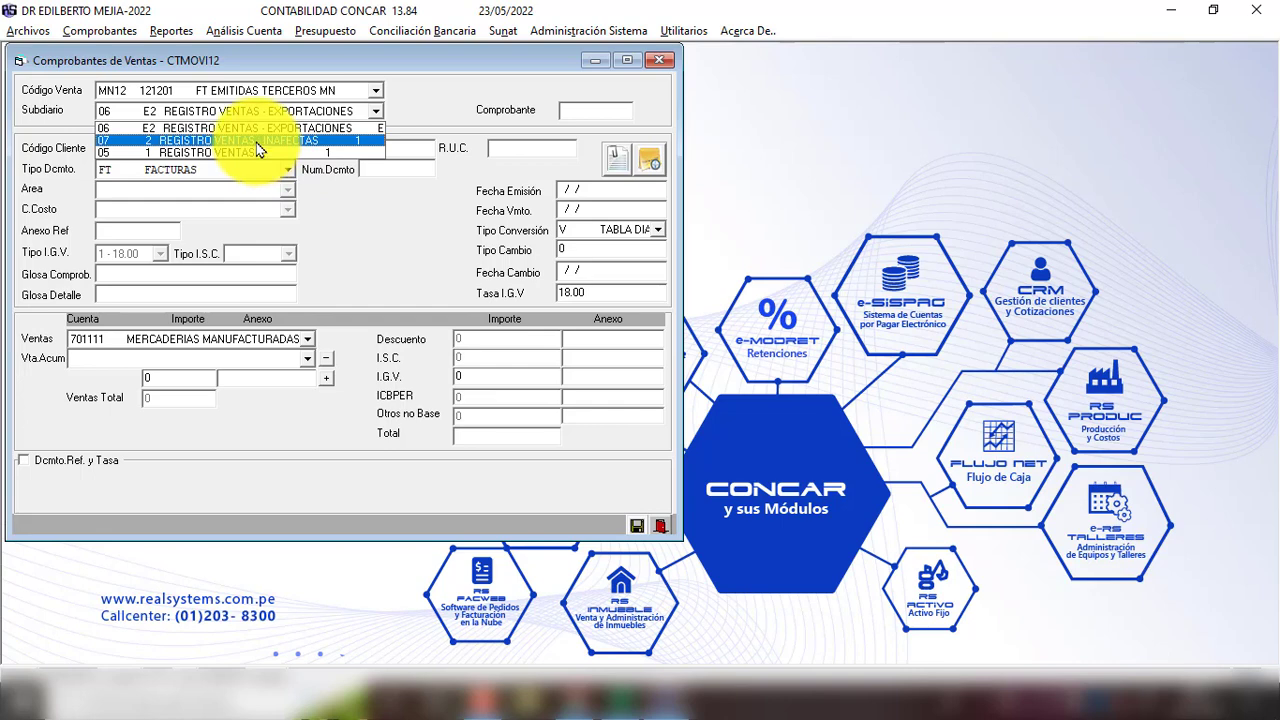
# Step: Choose subdiario 07 REGISTRO VENTAS - INAFECTAS, enter the client's code and invoice number F001-49
pyautogui.click(258, 141)
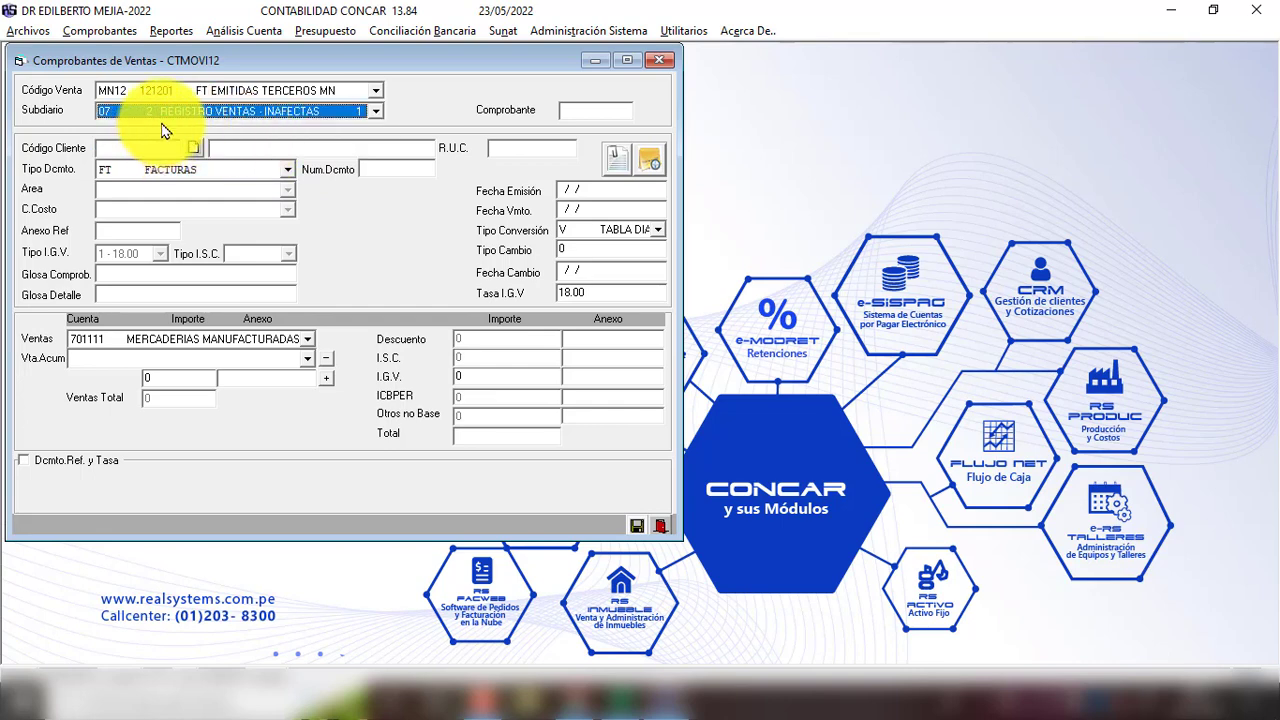
pyautogui.press('Return')
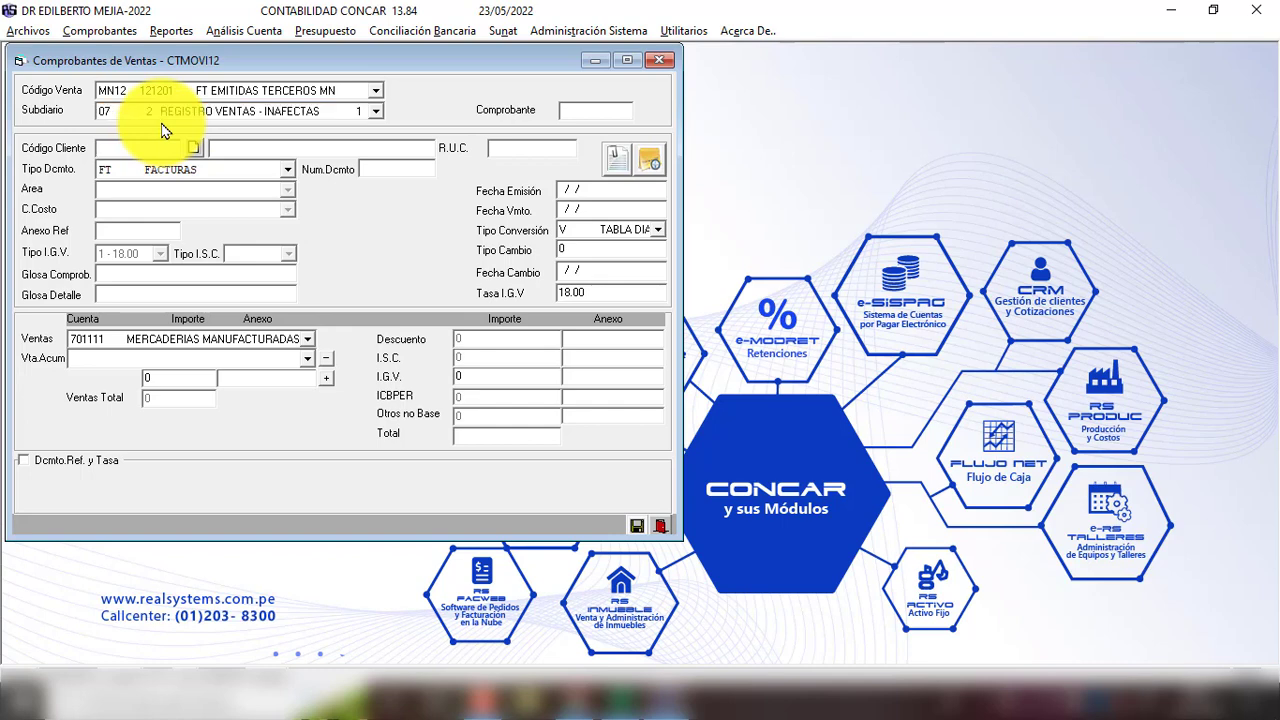
pyautogui.press('Return')
pyautogui.press('Return')
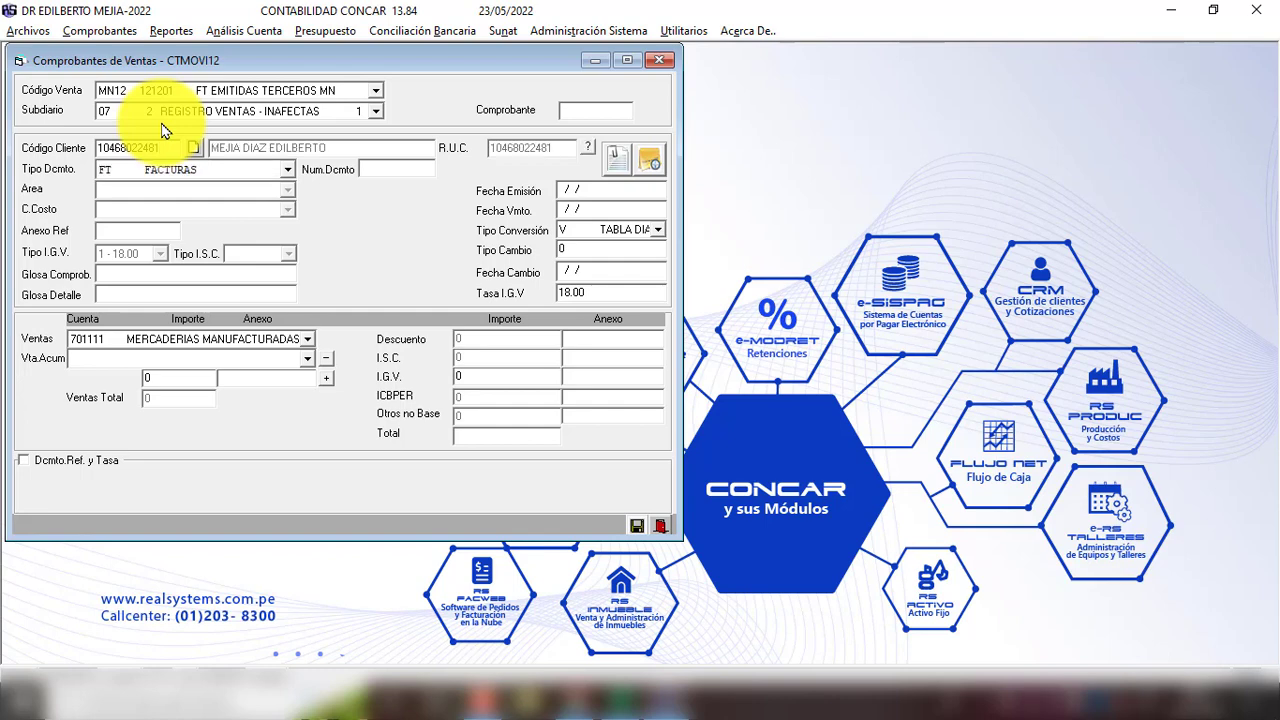
pyautogui.write('F001-49')
# Step: Enter both dates as 23/05/22 and the detail 'VENTA EXONERADA Y GRAVADA'
pyautogui.press('Return')
pyautogui.write('230522')
pyautogui.press('Return')
pyautogui.write('230522')
pyautogui.press('Return')
pyautogui.press('Return')
pyautogui.press('Return')
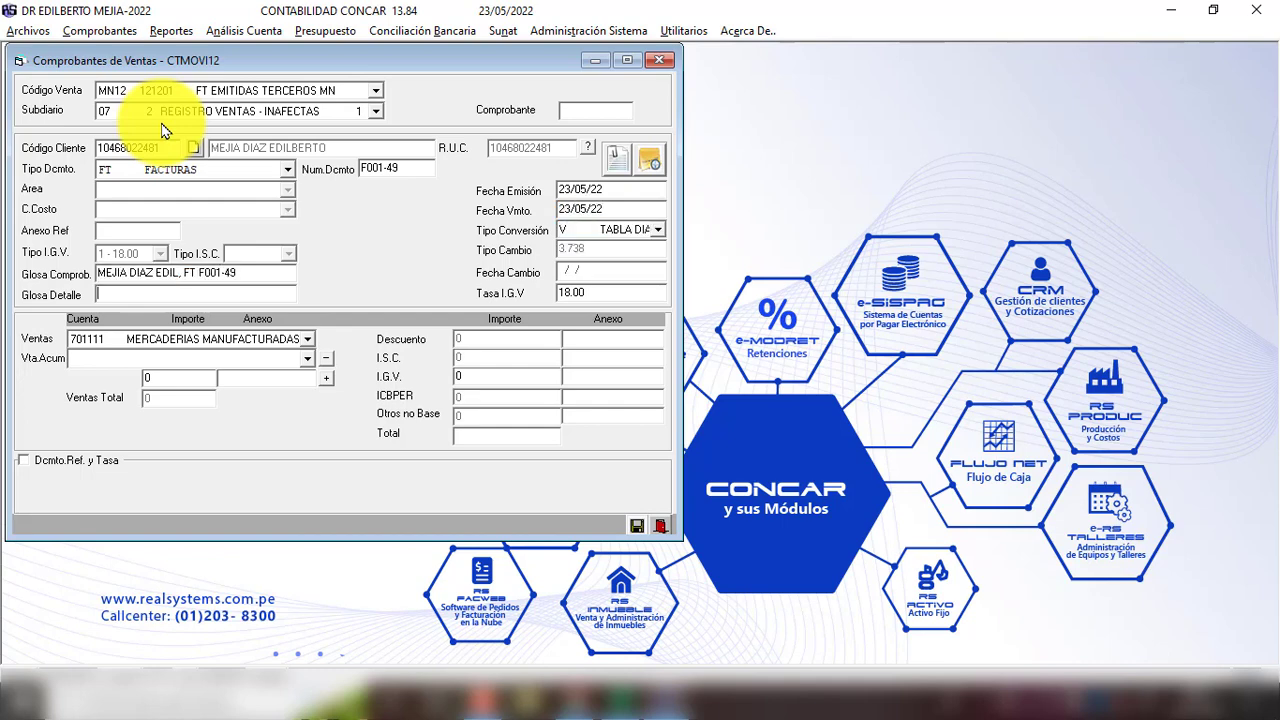
pyautogui.write('VENTA EXONERADA Y GRAVADA')
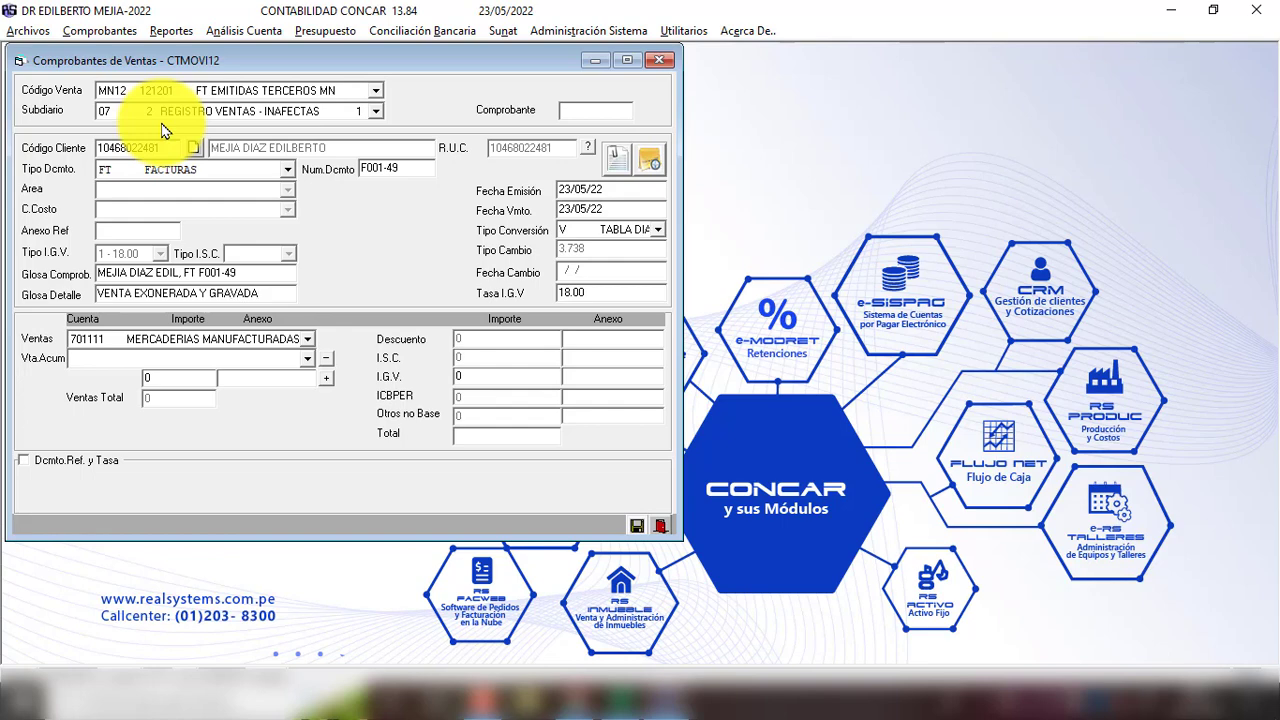
pyautogui.press('Return')
pyautogui.press('Return')
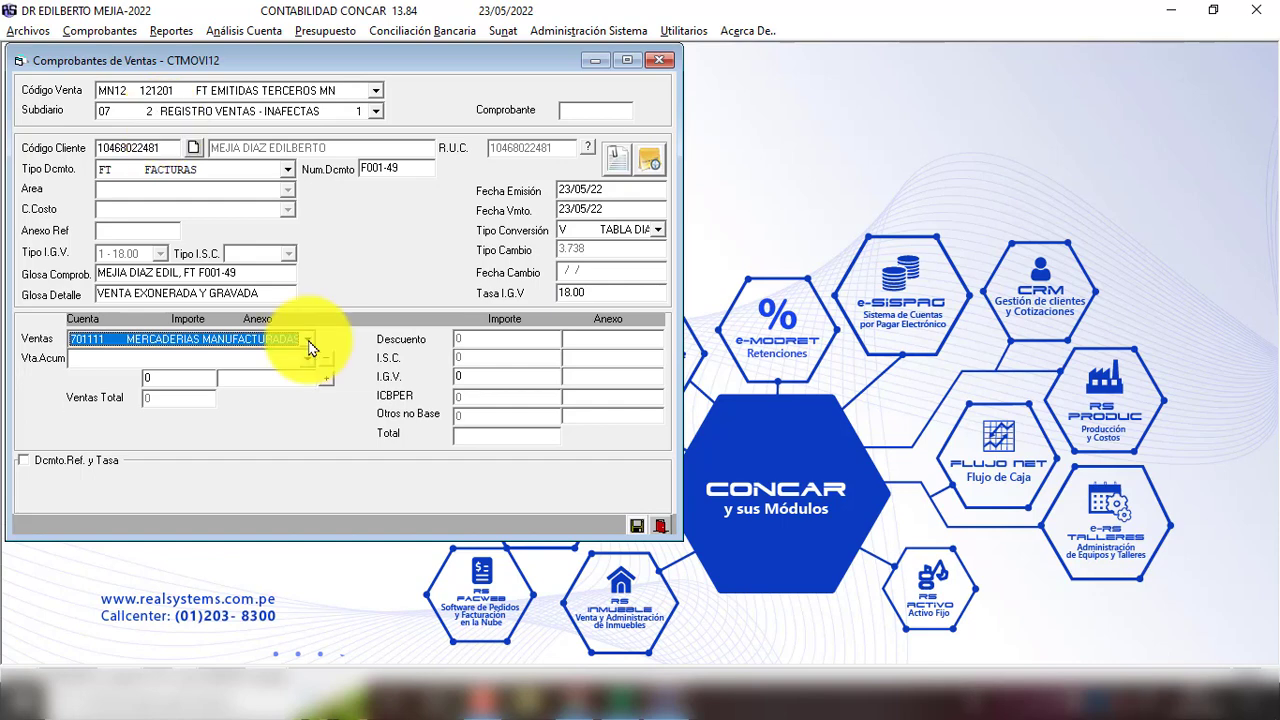
# Step: Keep sales account 701111 MERCADERIAS MANUFACTURADAS for the voucher
pyautogui.click(309, 342)
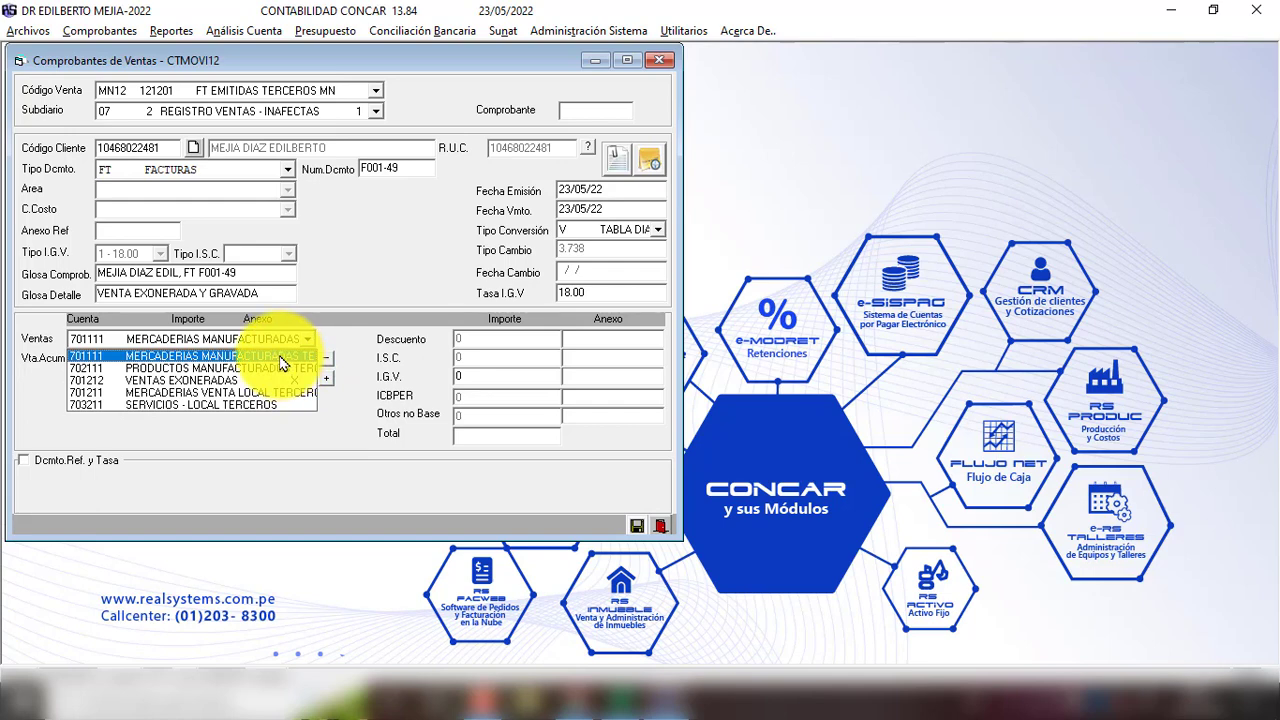
pyautogui.click(282, 357)
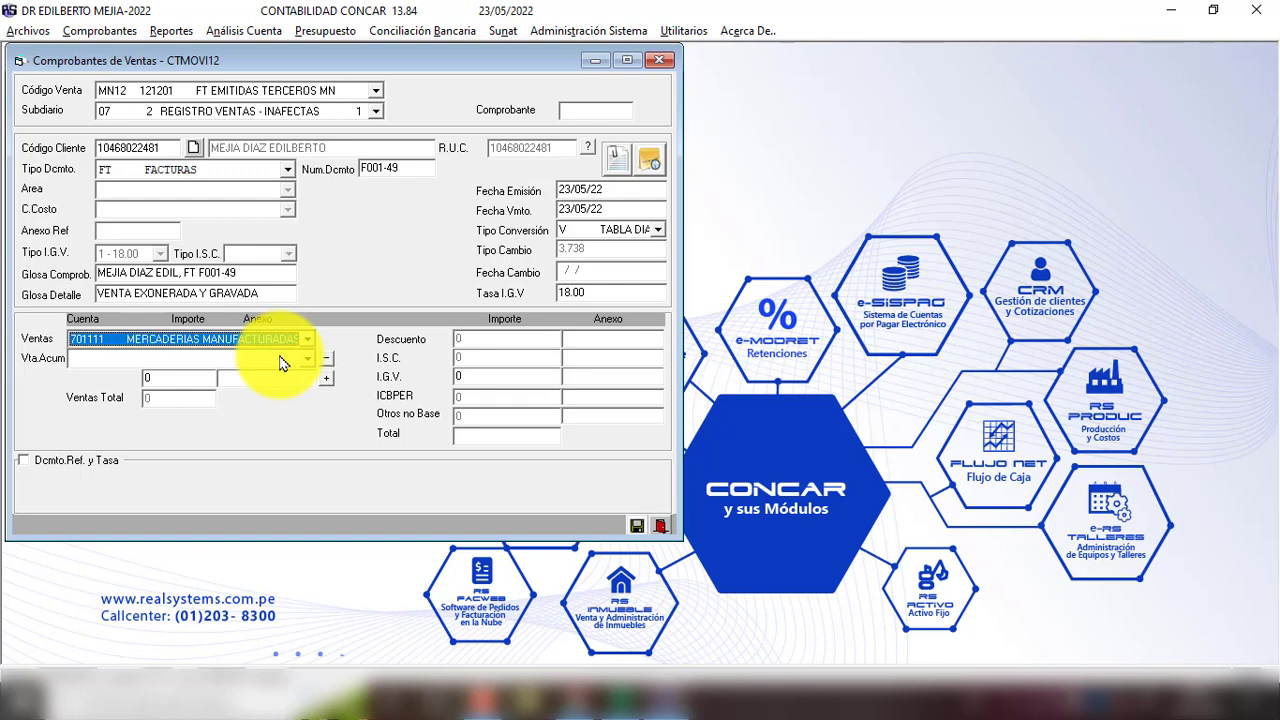
pyautogui.press('Return')
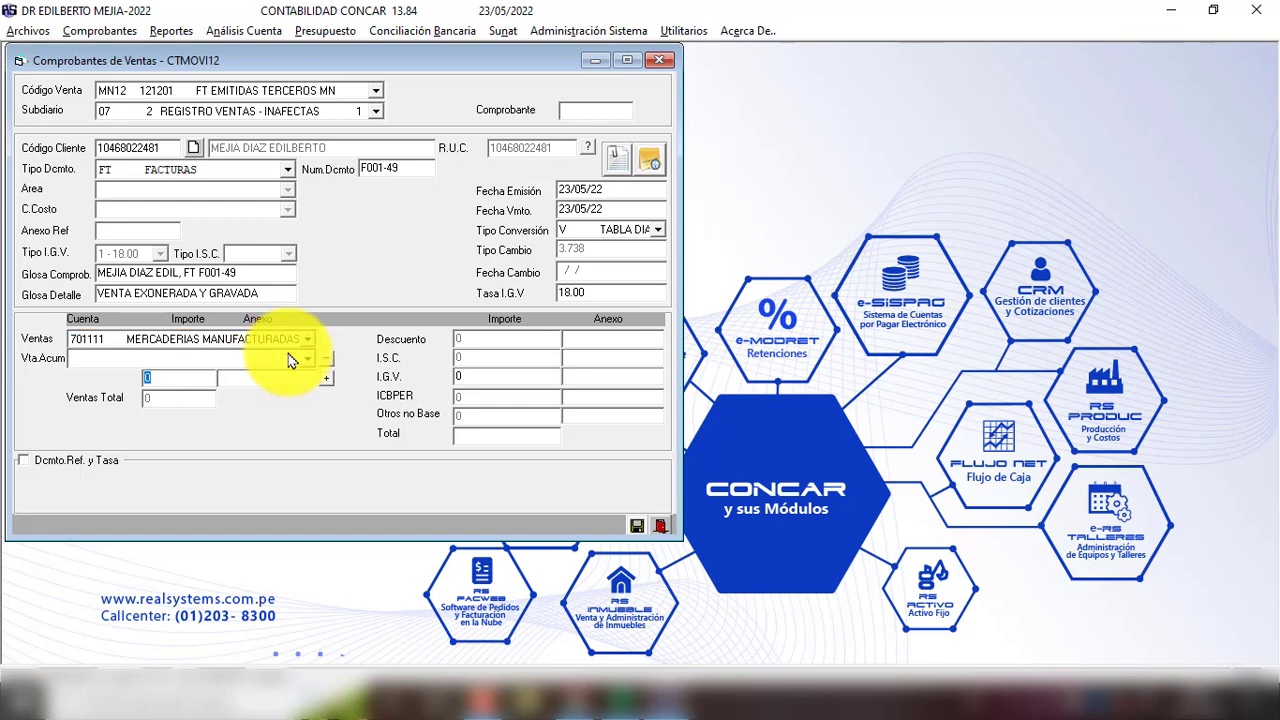
# Step: Enter taxed amount 42.71 and IGV 7.69 from the Excel table, reaching the register prompt
pyautogui.hotkey('alt', 'Tab')
pyautogui.click(363, 258)
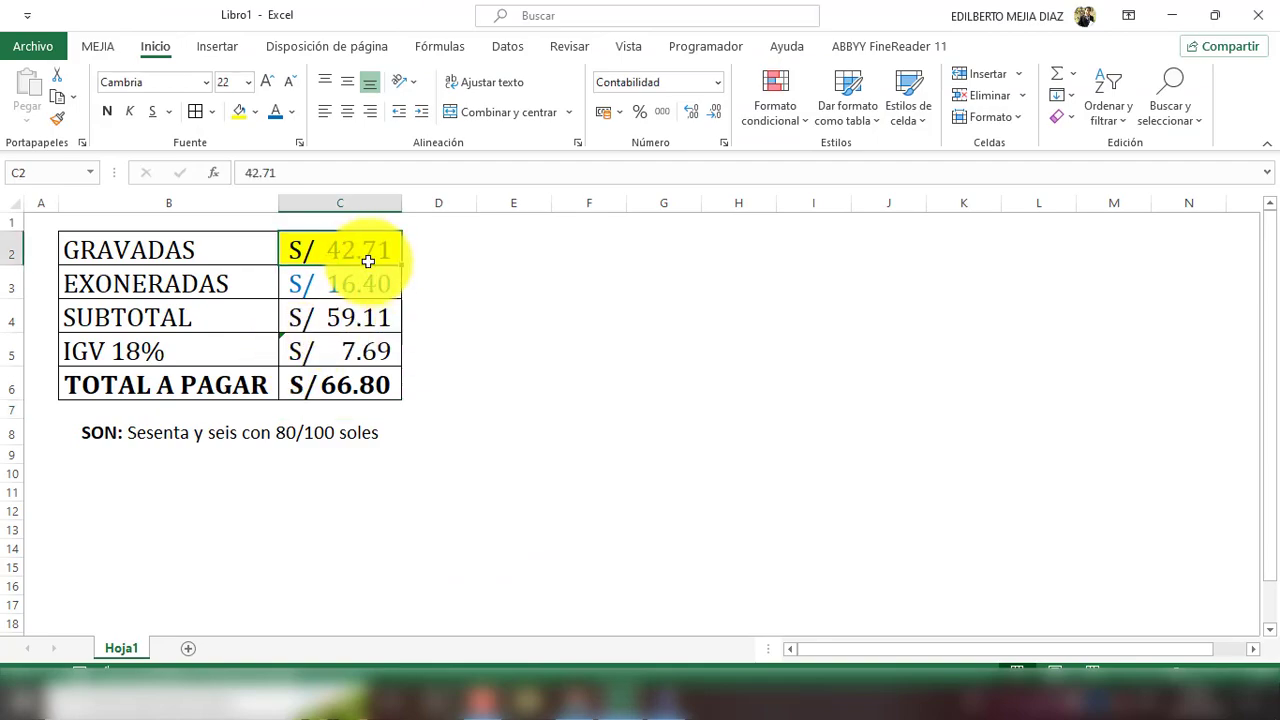
pyautogui.hotkey('alt', 'Tab')
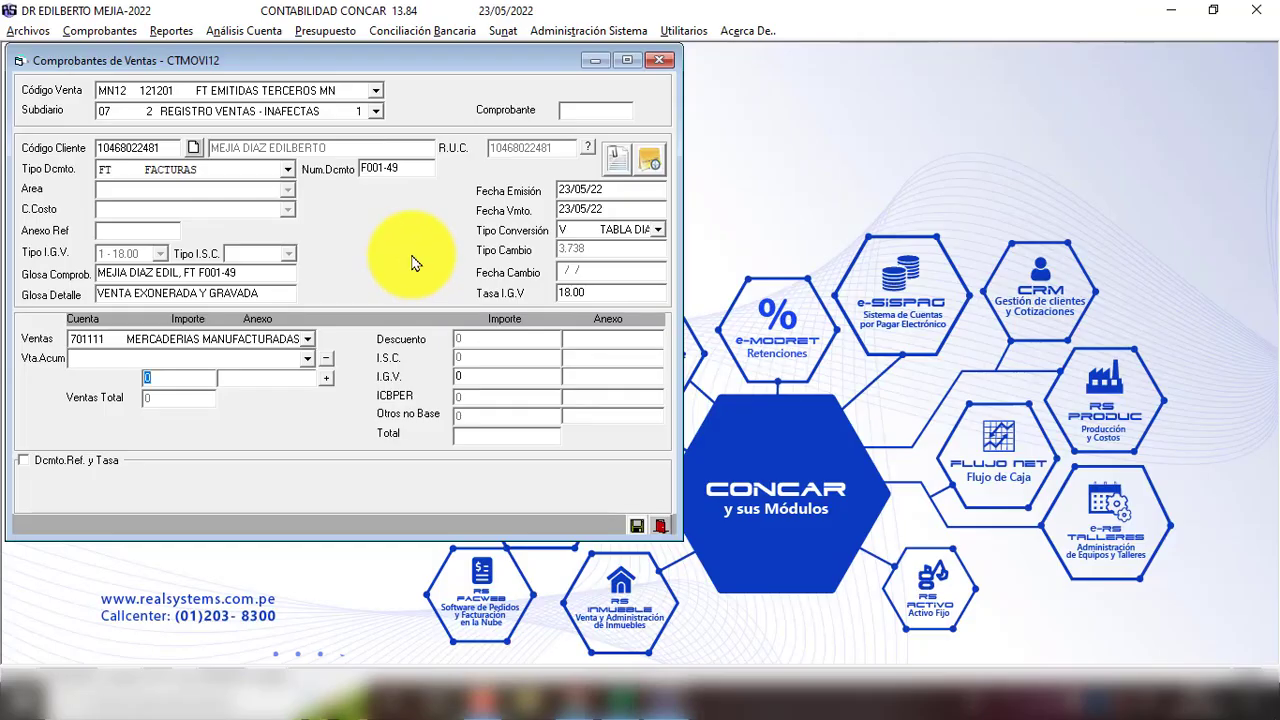
pyautogui.write('42.71')
pyautogui.hotkey('alt', 'Tab')
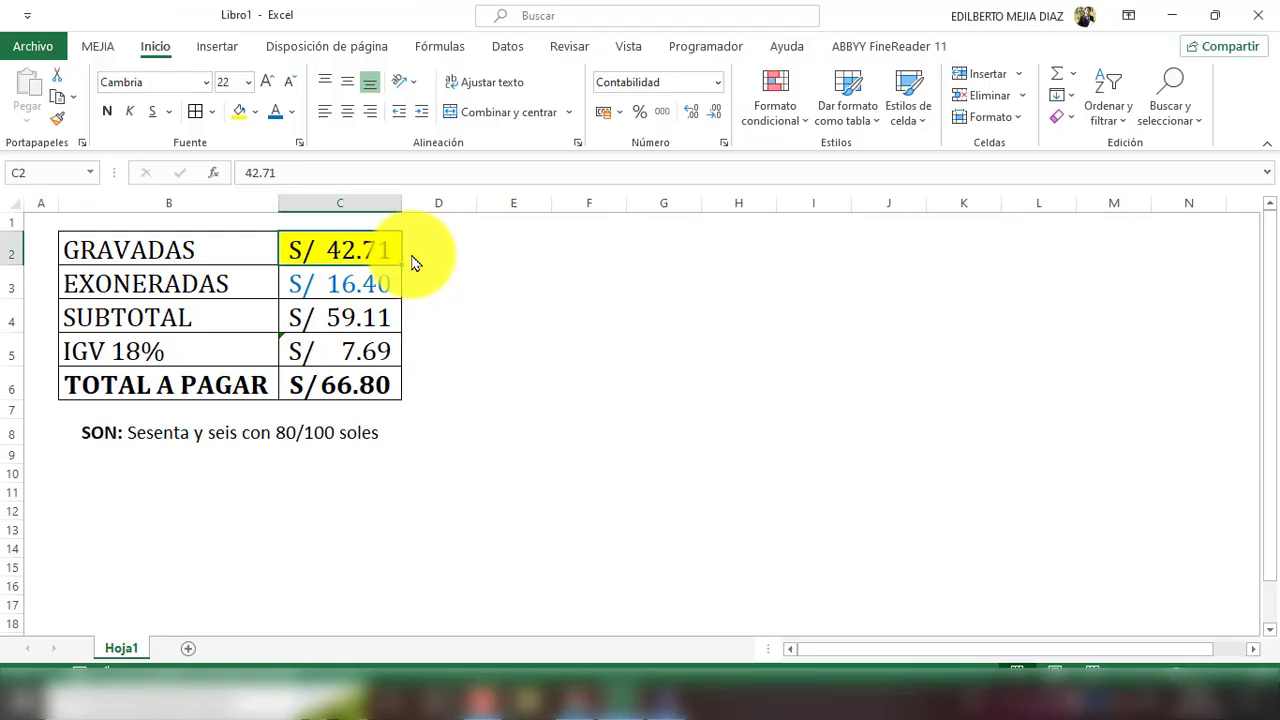
pyautogui.click(378, 351)
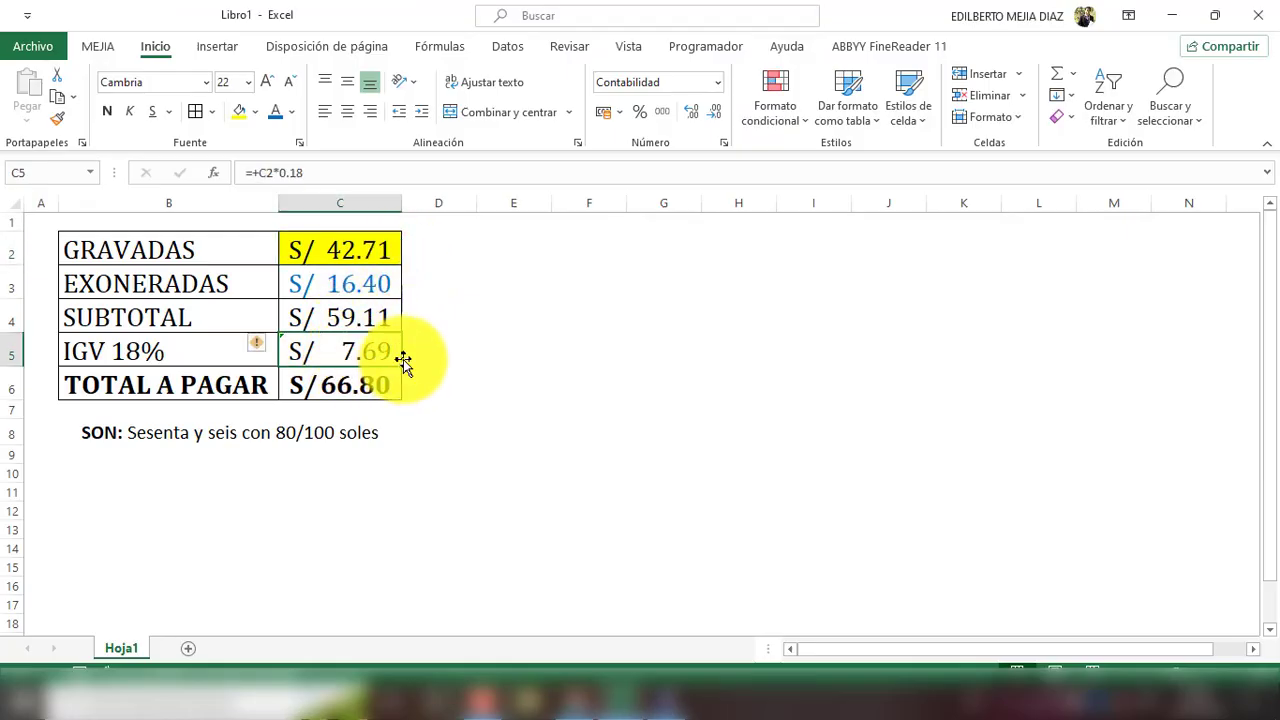
pyautogui.hotkey('alt', 'Tab')
pyautogui.write('7.69')
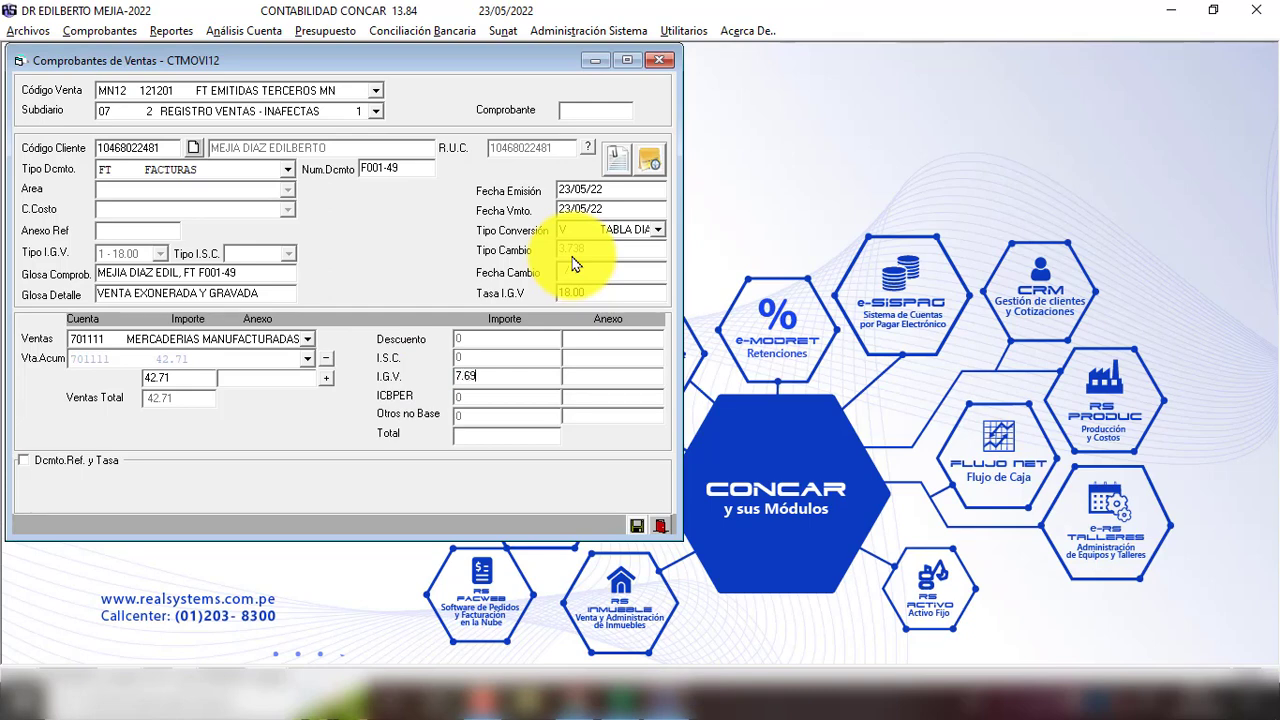
pyautogui.press('Return')
pyautogui.press('Return')
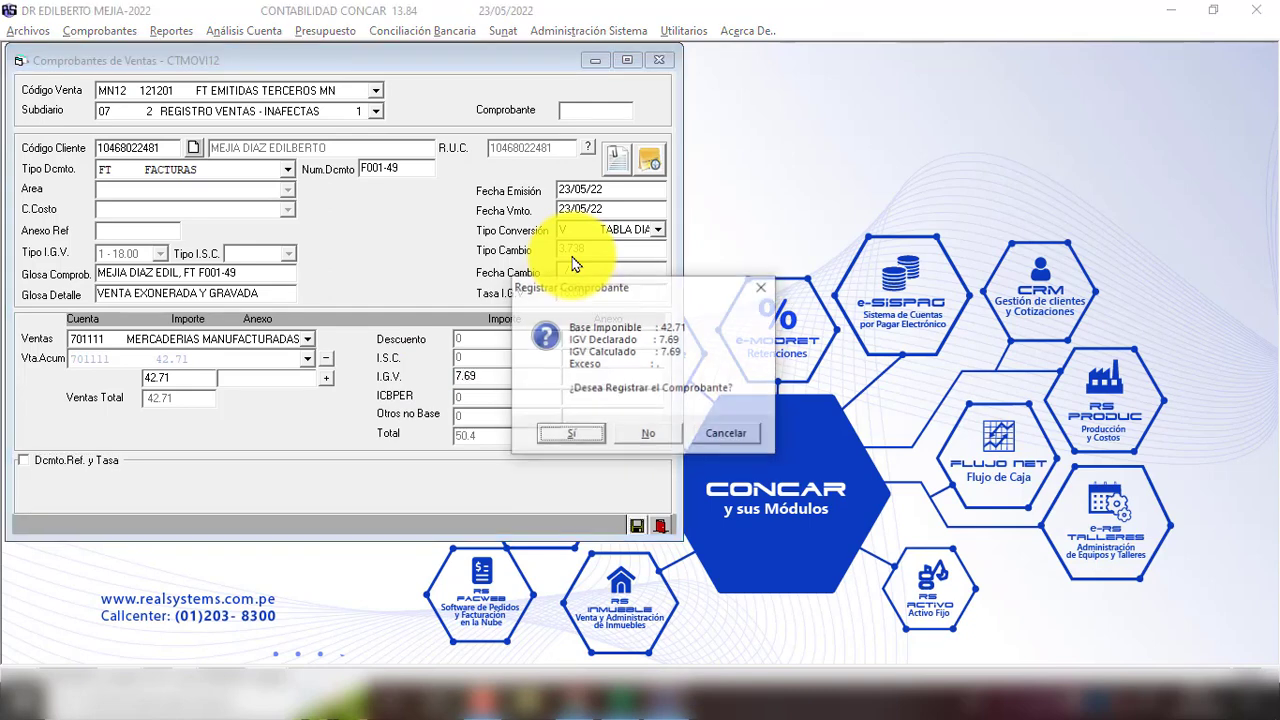
pyautogui.press('Return')
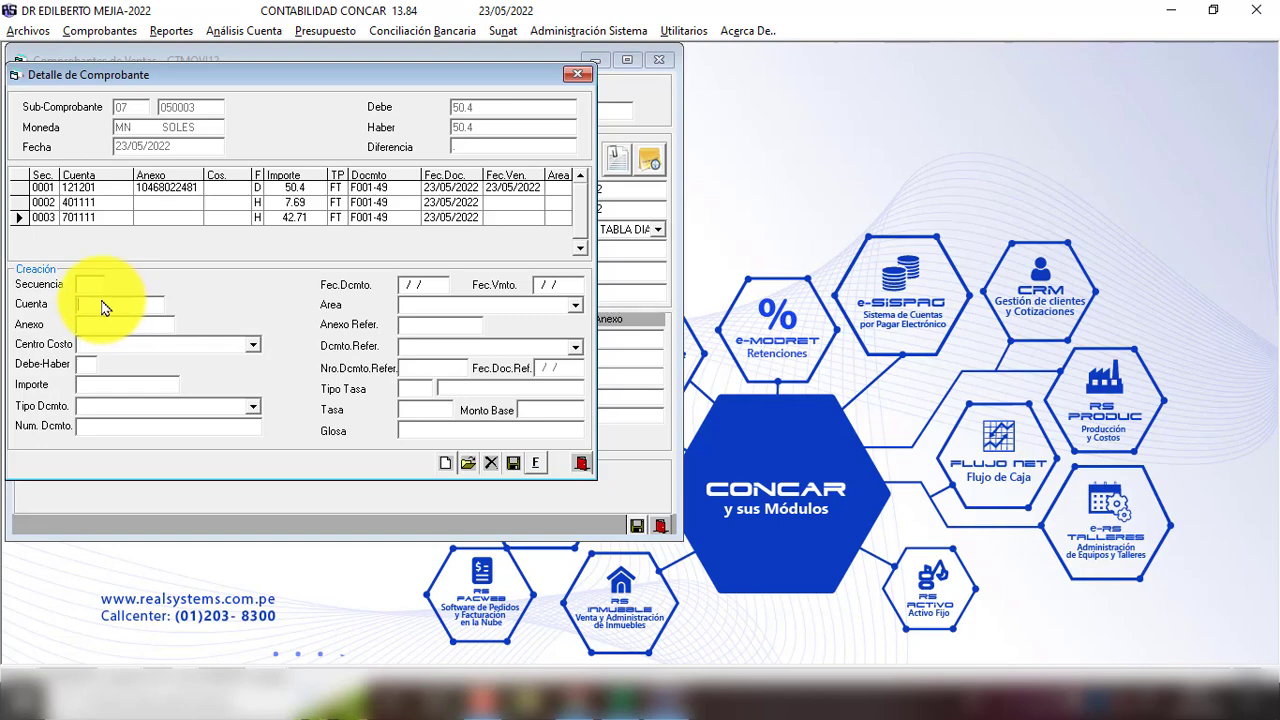
# Step: Start a detail line with account 701212 VENTAS EXONERADAS and the client's tax number as annex
pyautogui.write('70')
pyautogui.press('Return')
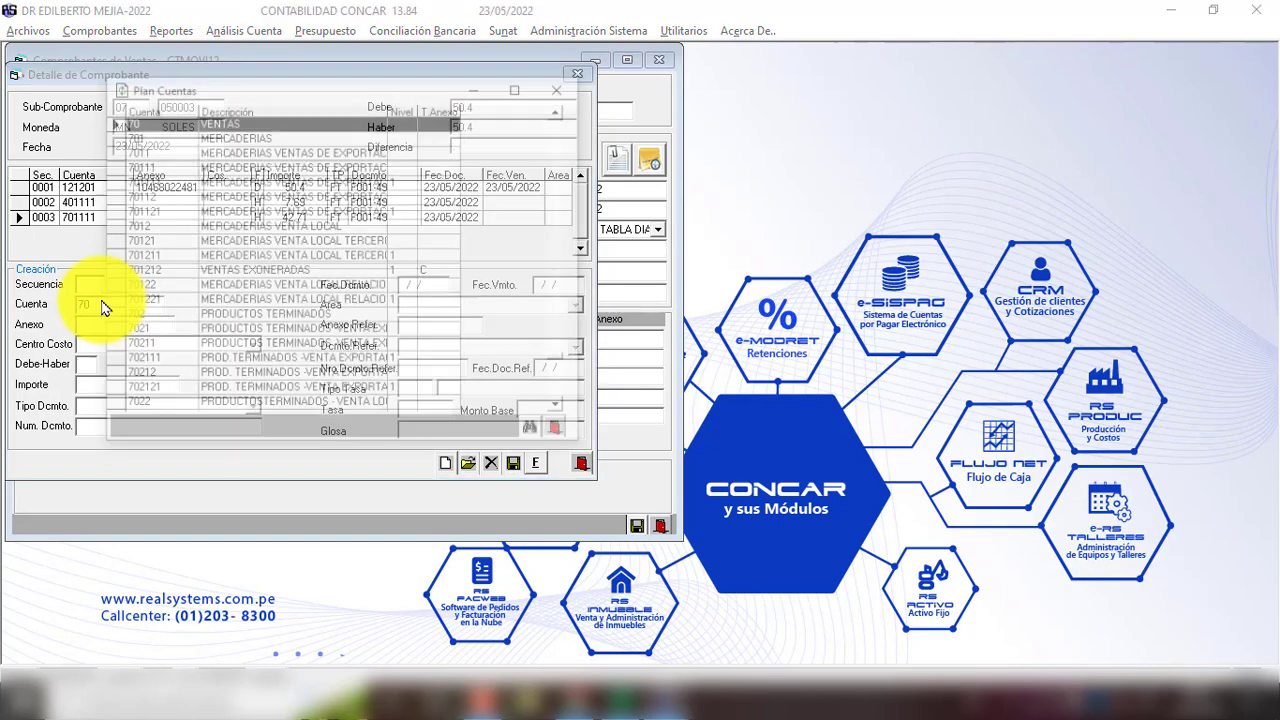
pyautogui.click(277, 270)
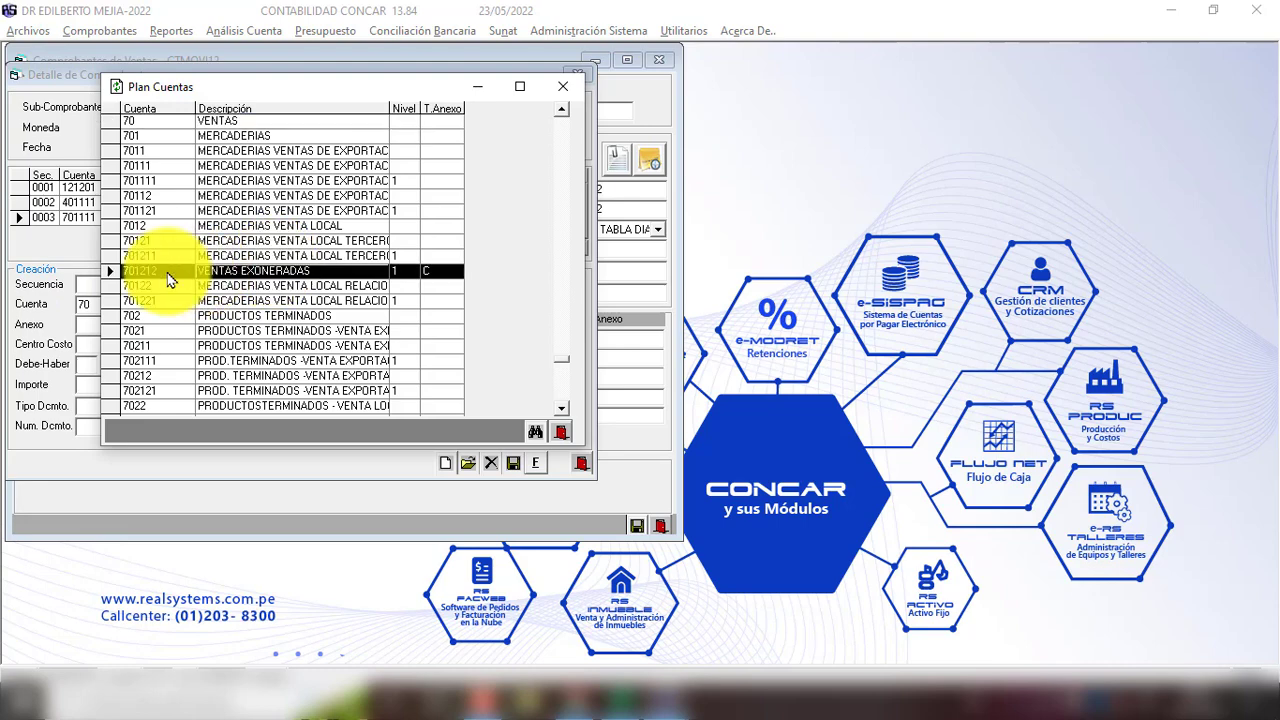
pyautogui.doubleClick(231, 276)
pyautogui.press('Return')
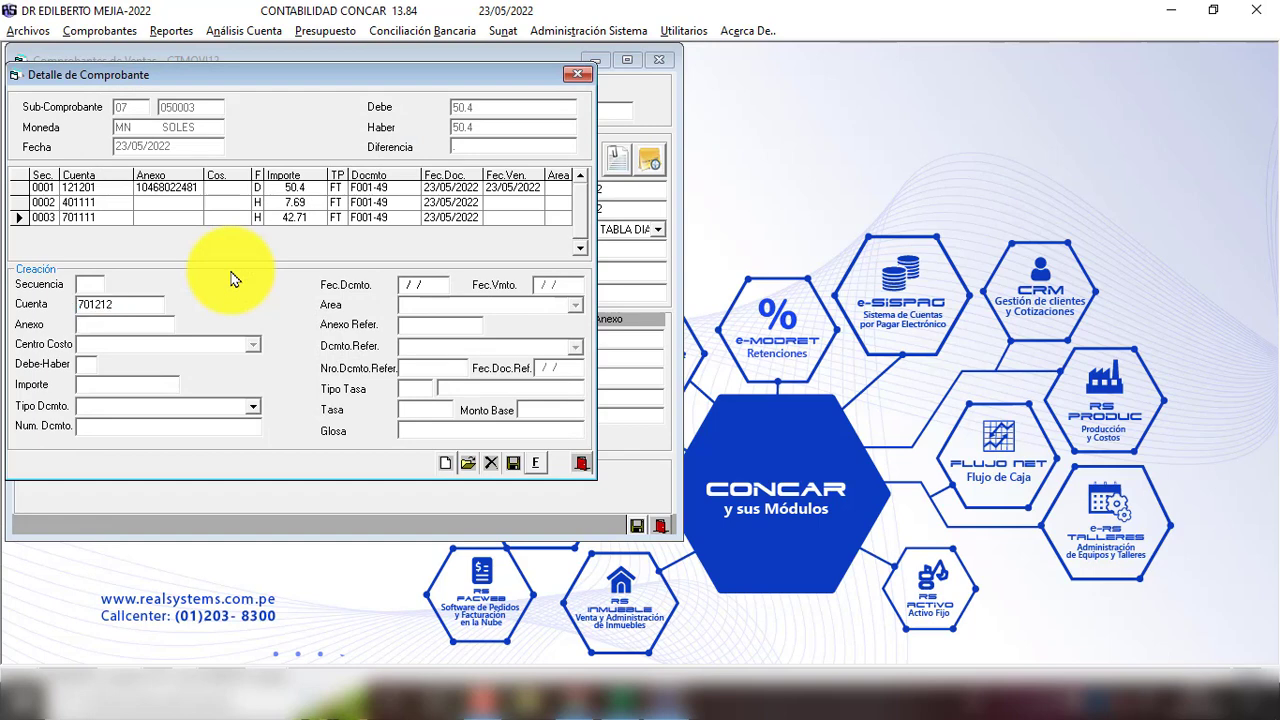
pyautogui.press('Return')
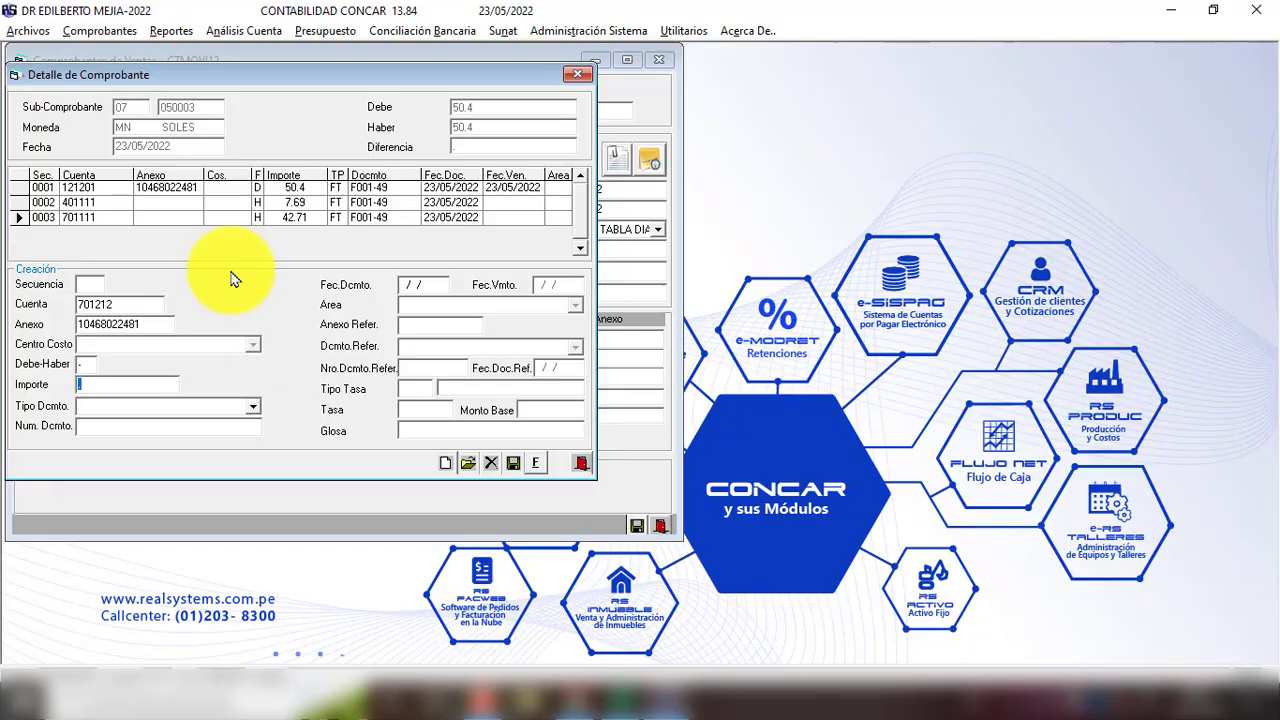
# Step: Complete the line with Haber 16.40, FT, F001-49, 23/05/22 and gloss 'VENTA GRAVADA Y EXONERADA'
pyautogui.hotkey('alt', 'Tab')
pyautogui.click(343, 284)
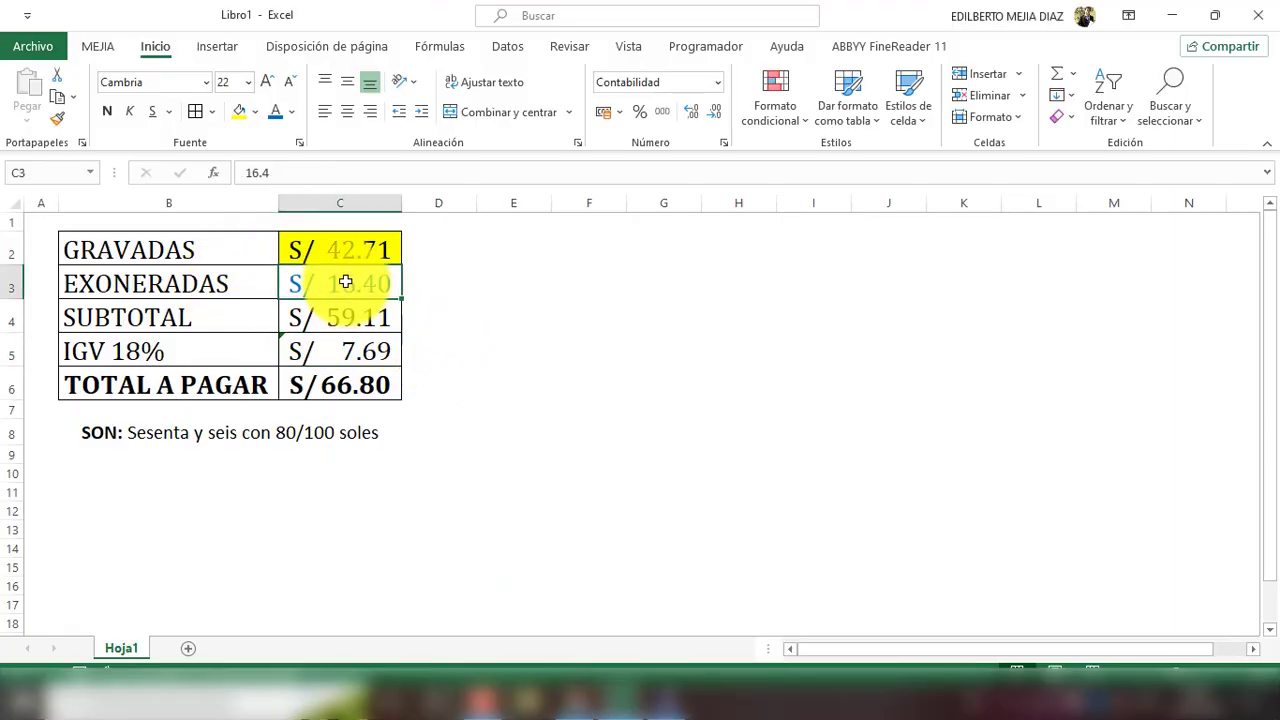
pyautogui.hotkey('alt', 'Tab')
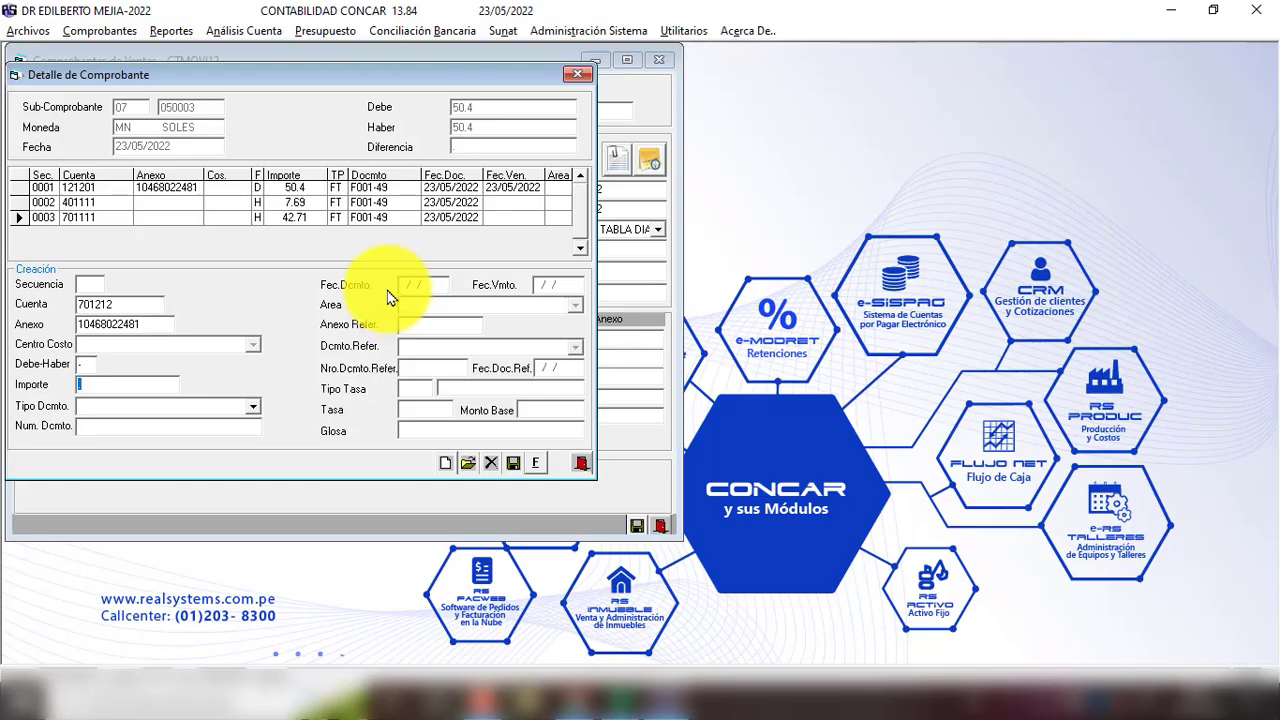
pyautogui.write('16.40')
pyautogui.press('Return')
pyautogui.write('FT')
pyautogui.press('Return')
pyautogui.write('F001')
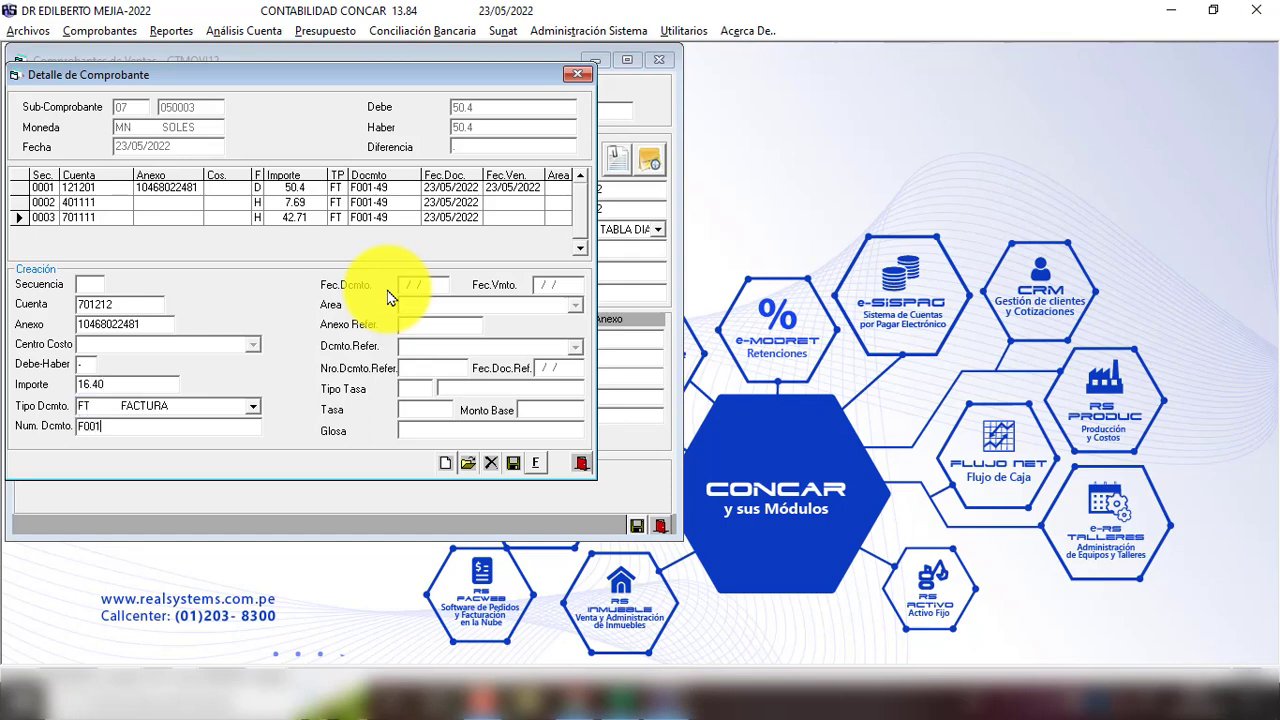
pyautogui.write('-49')
pyautogui.press('Return')
pyautogui.write('230522')
pyautogui.press('Return')
pyautogui.write('VENTA GRA')
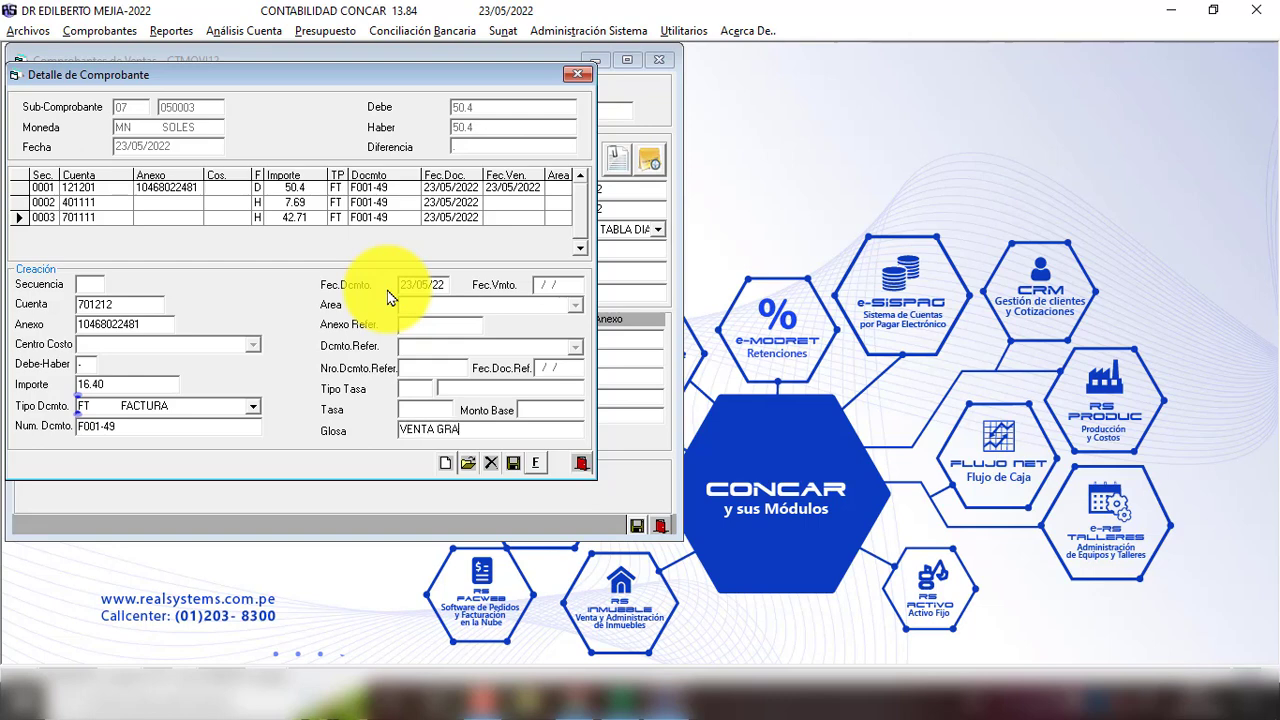
pyautogui.write('VADA Y EXONERADA')
pyautogui.press('Return')
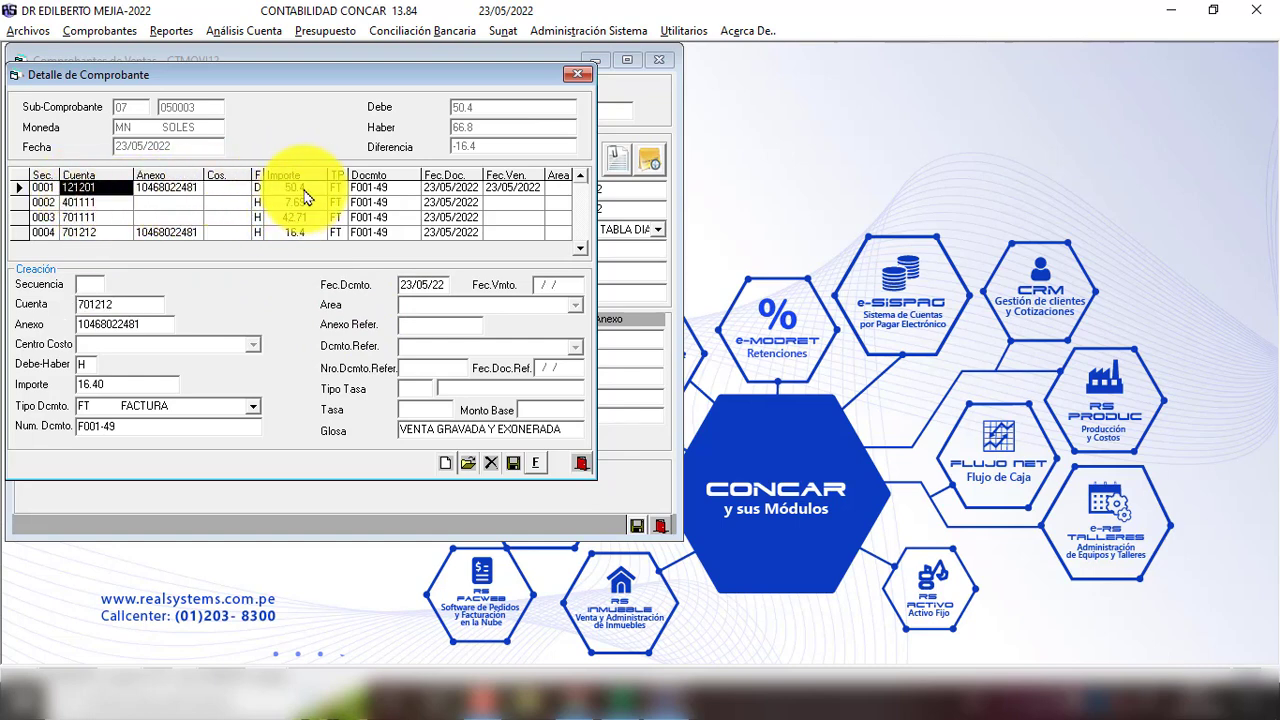
# Step: In Excel, shorten the B6 label to TOTAL and narrow column B
pyautogui.hotkey('alt', 'Tab')
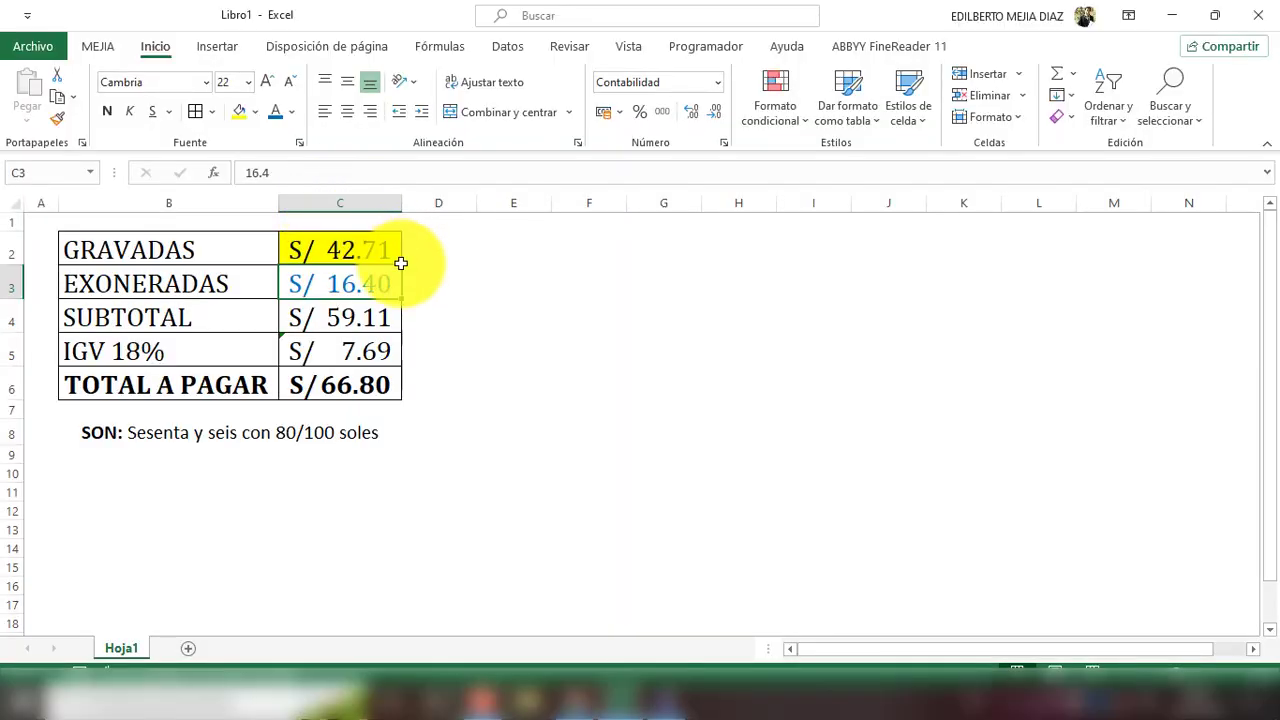
pyautogui.hotkey('ctrl', 'z')
pyautogui.click(191, 362)
pyautogui.click(200, 386)
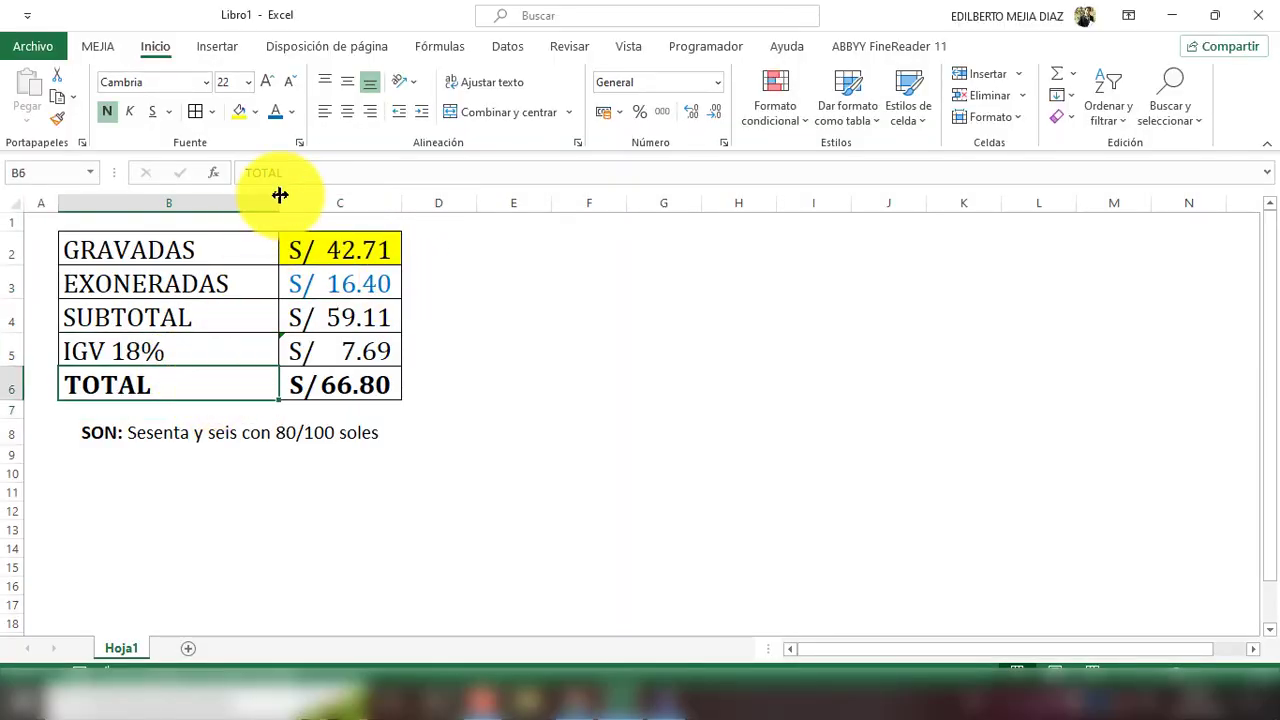
pyautogui.moveTo(279, 203); pyautogui.dragTo(253, 203)
pyautogui.click(487, 432)
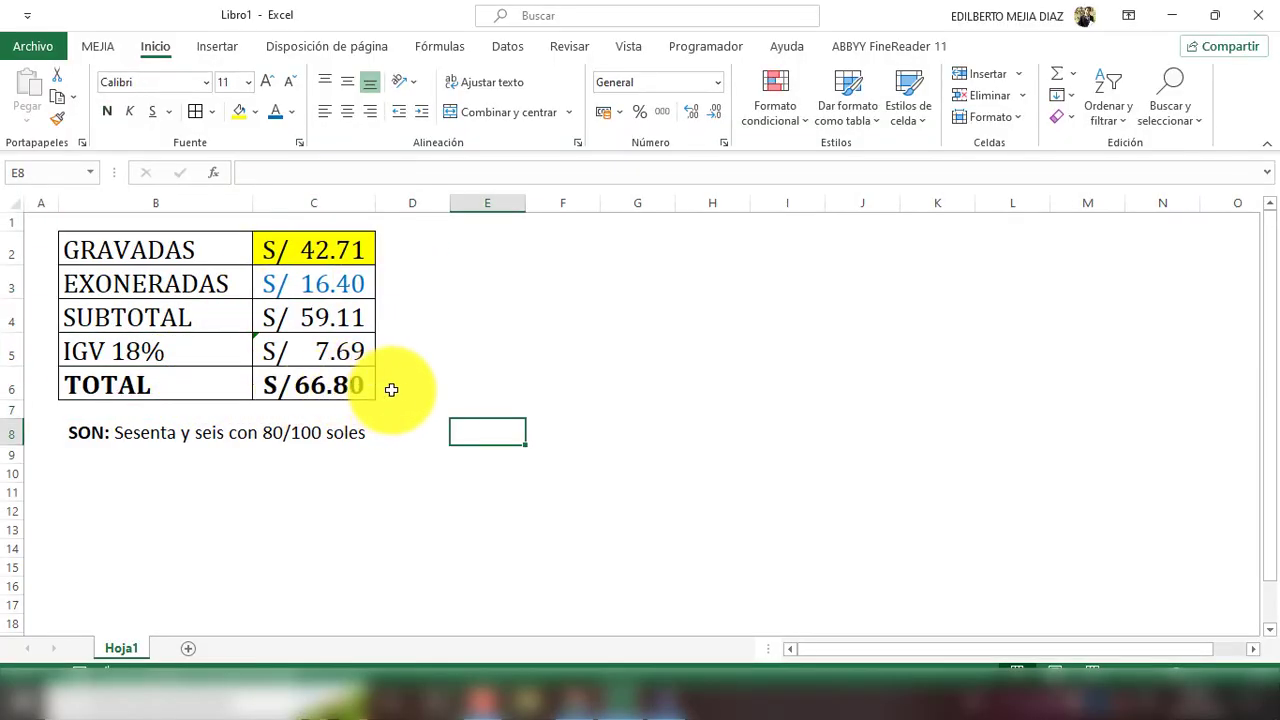
pyautogui.hotkey('alt', 'Tab')
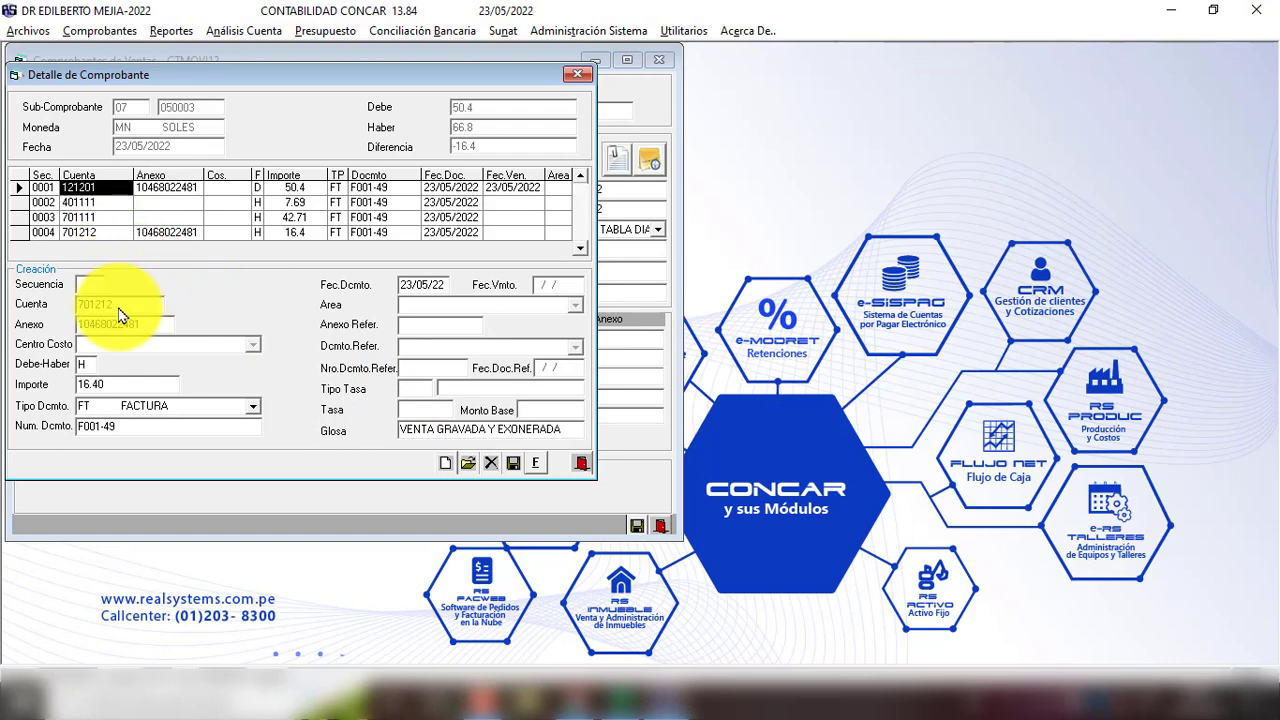
# Step: Correct receivable line 0001 to 66.80, save the balanced voucher, and close the form
pyautogui.click(468, 464)
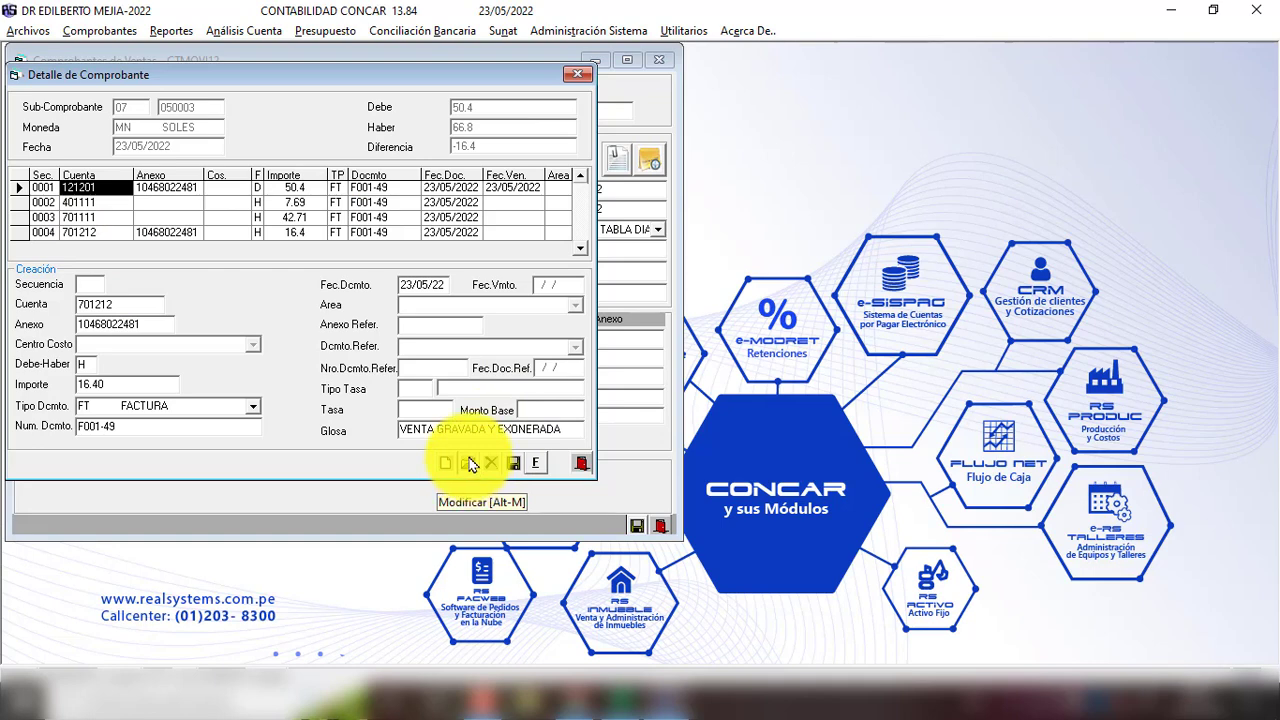
pyautogui.hotkey('alt', 'Tab')
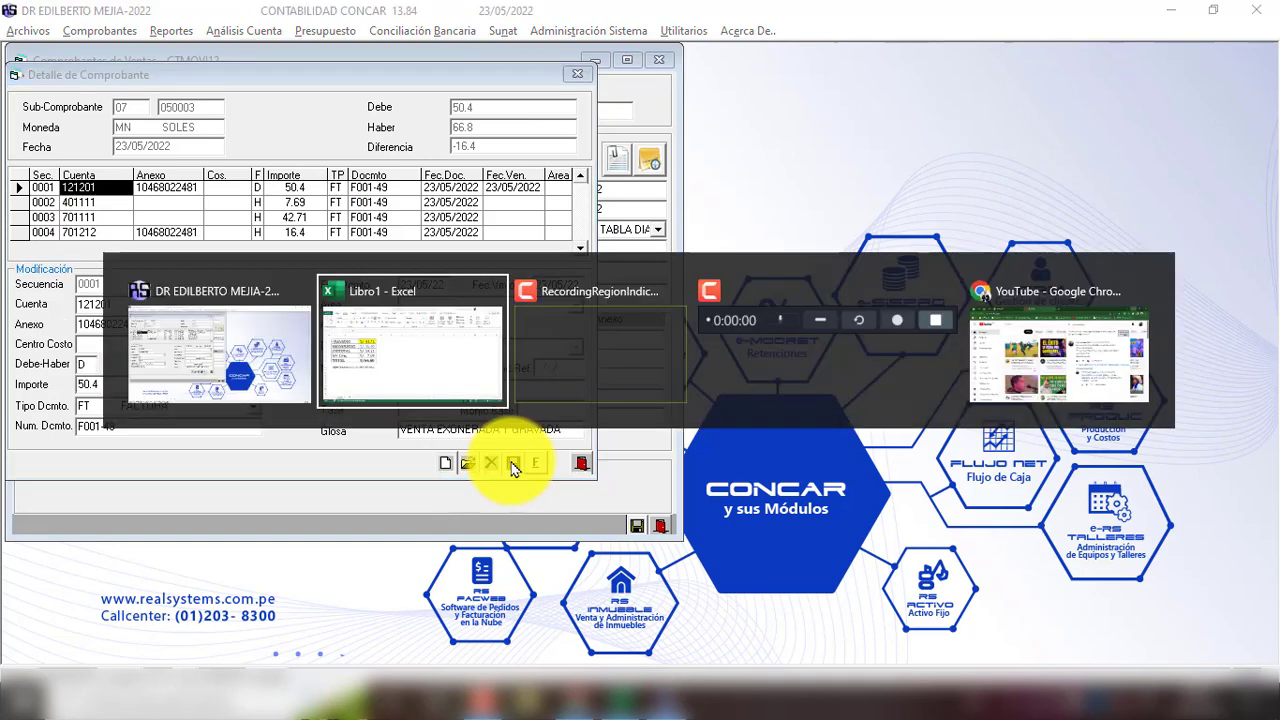
pyautogui.hotkey('alt', 'Tab')
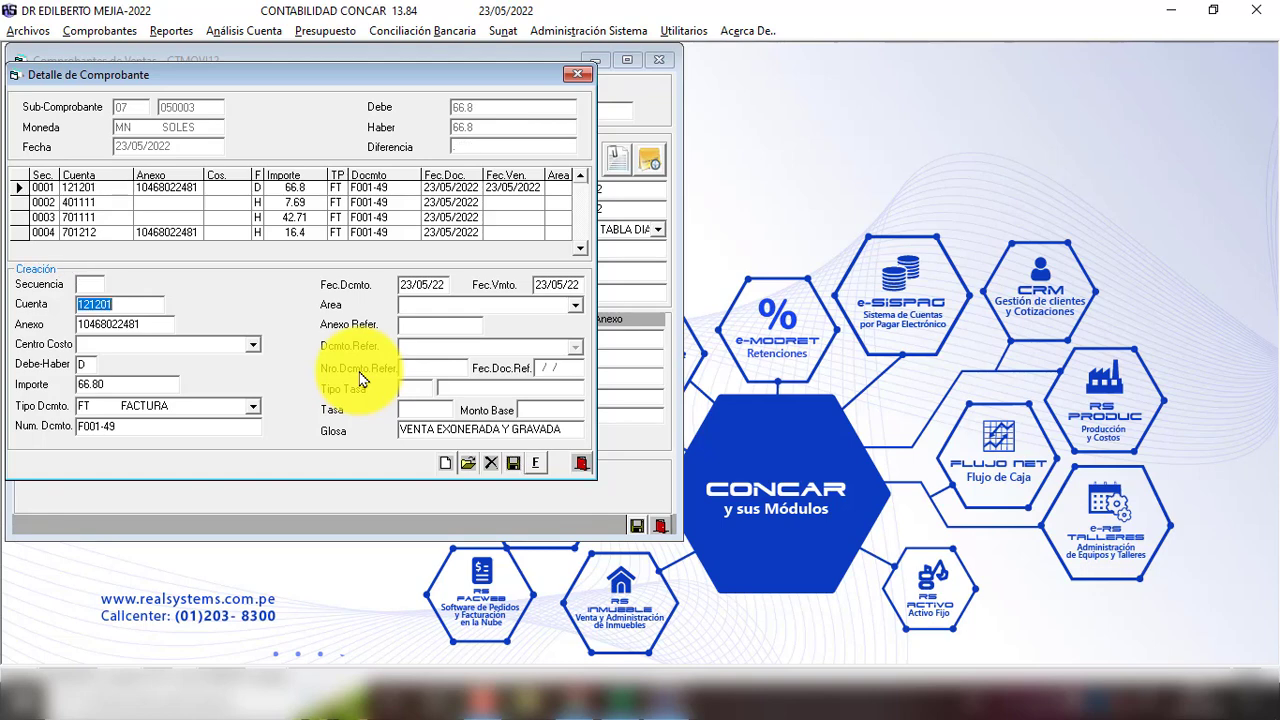
pyautogui.click(513, 463)
pyautogui.click(675, 410)
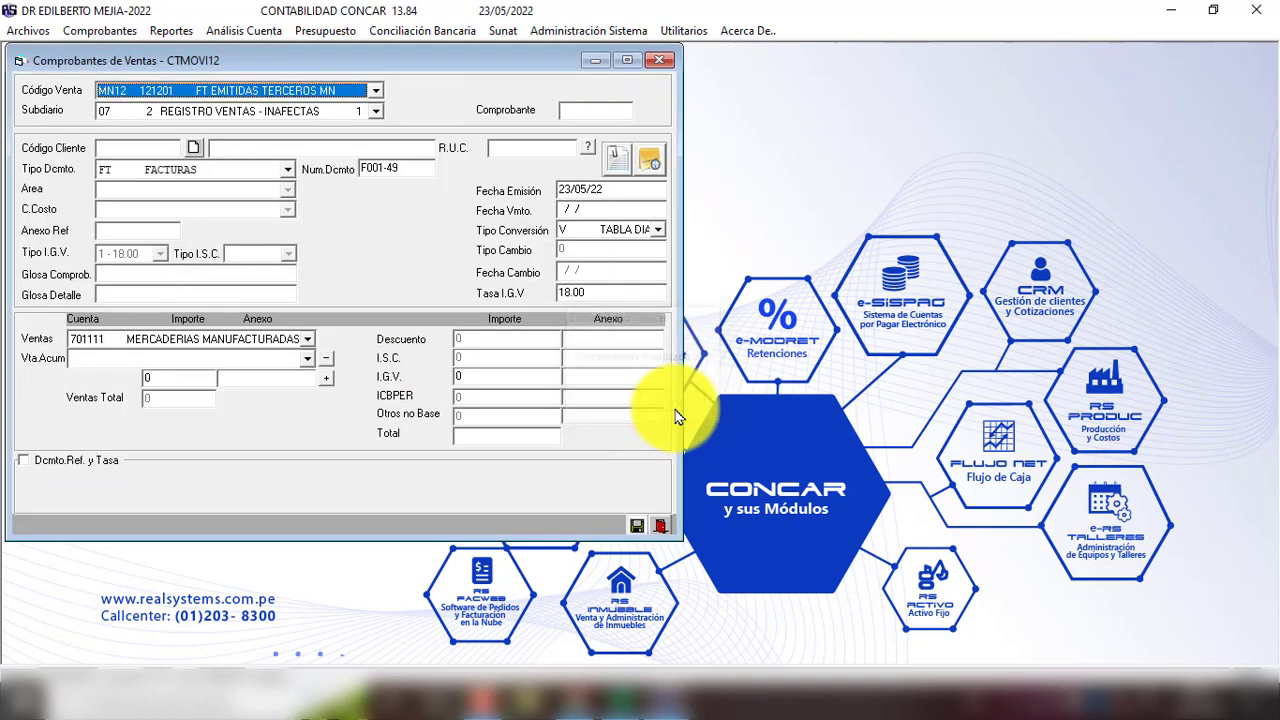
pyautogui.press('Return')
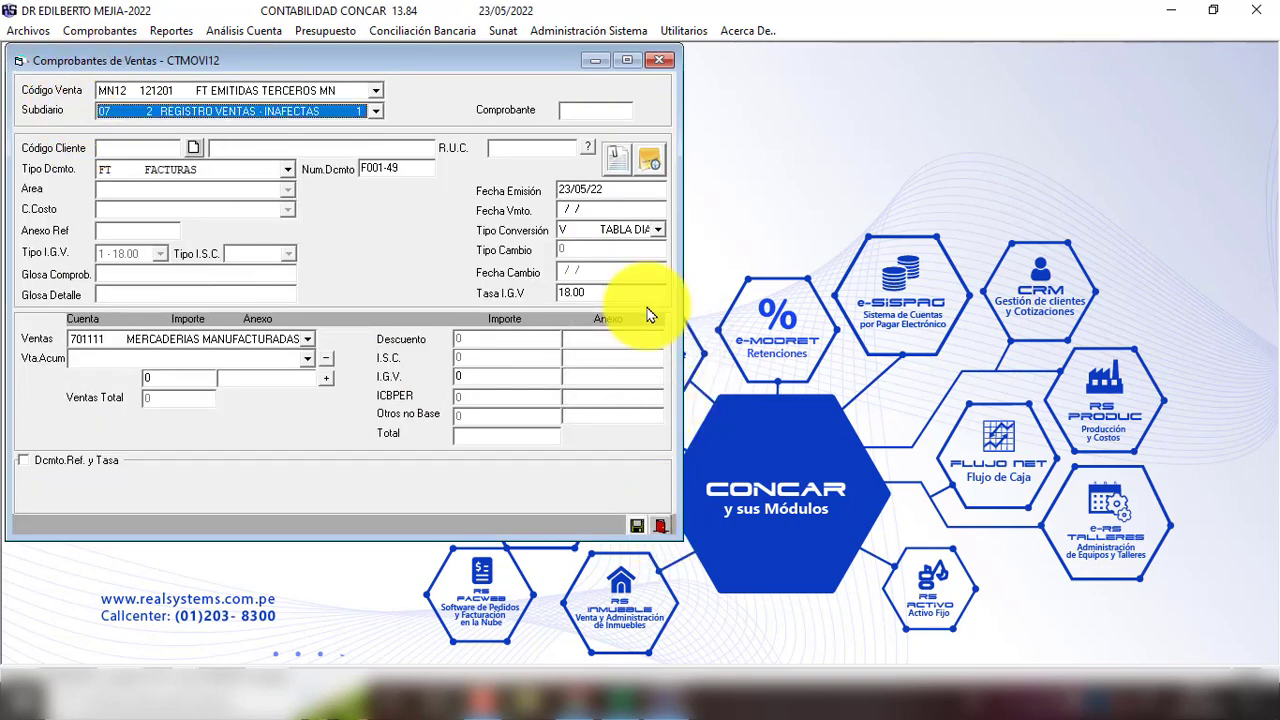
pyautogui.click(660, 526)
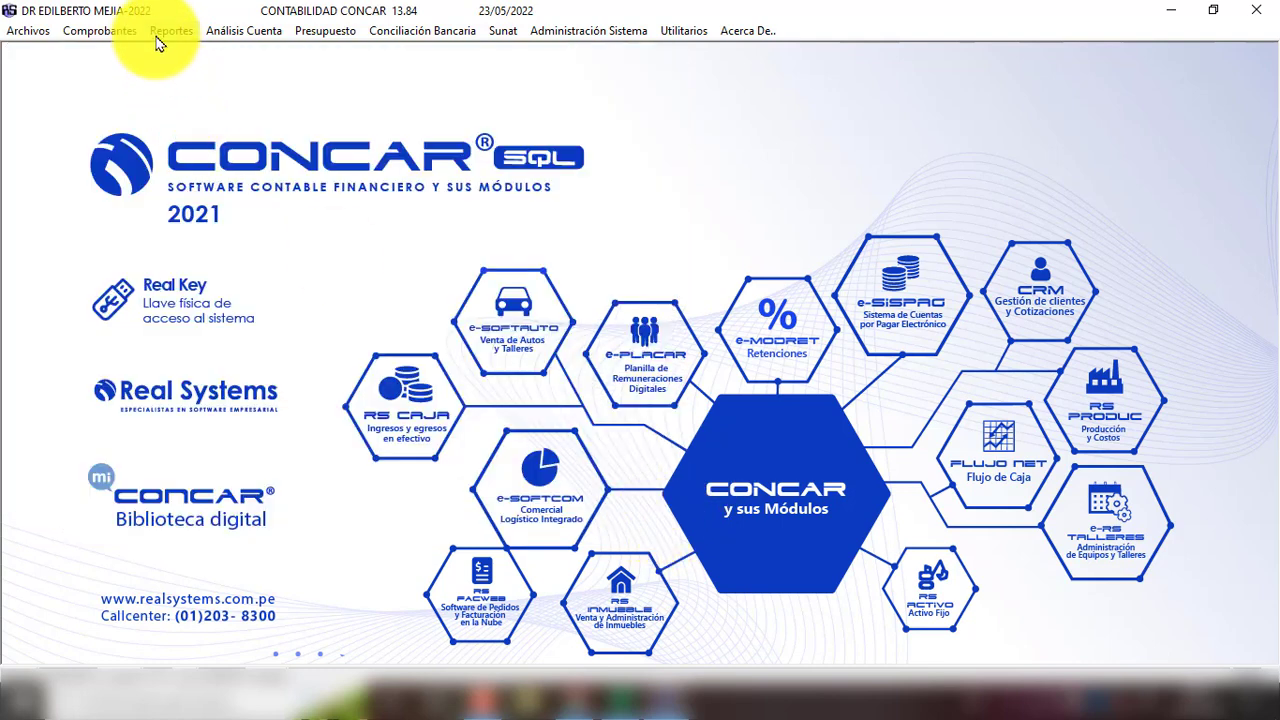
# Step: Generate the May monthly sales register file via Registro de Ventas
pyautogui.click(163, 34)
pyautogui.moveTo(222, 322)
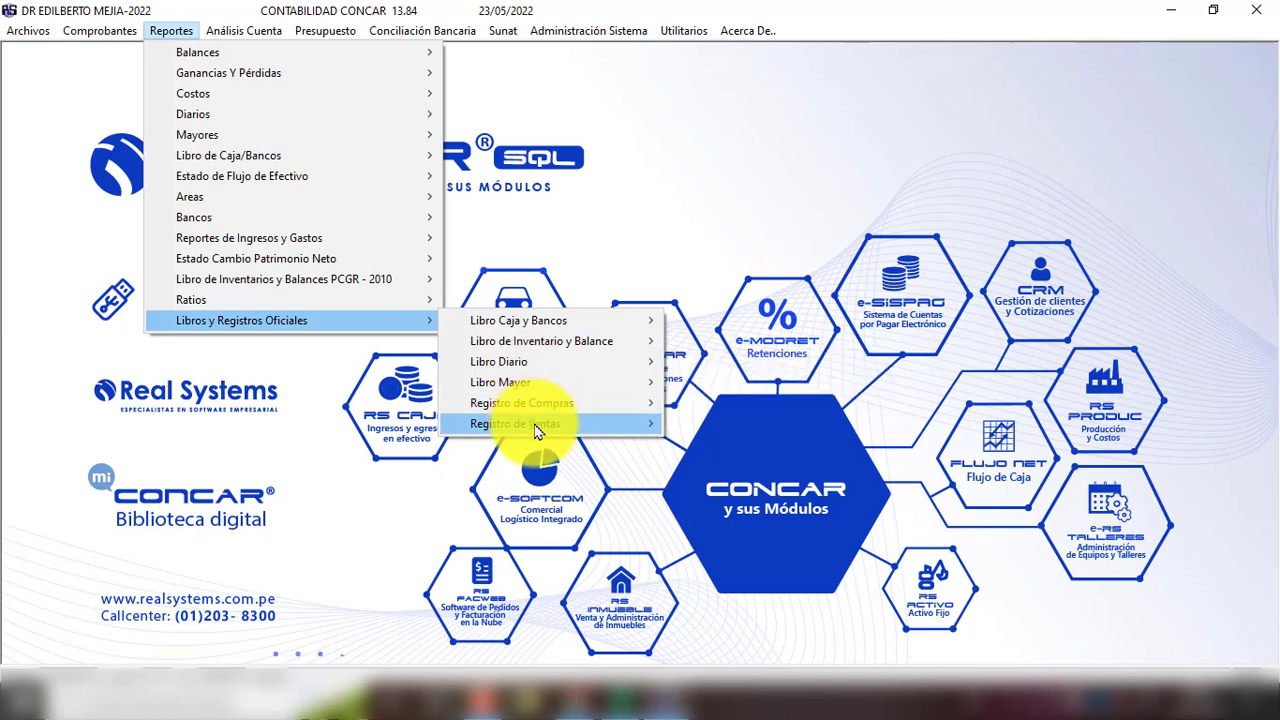
pyautogui.moveTo(602, 432)
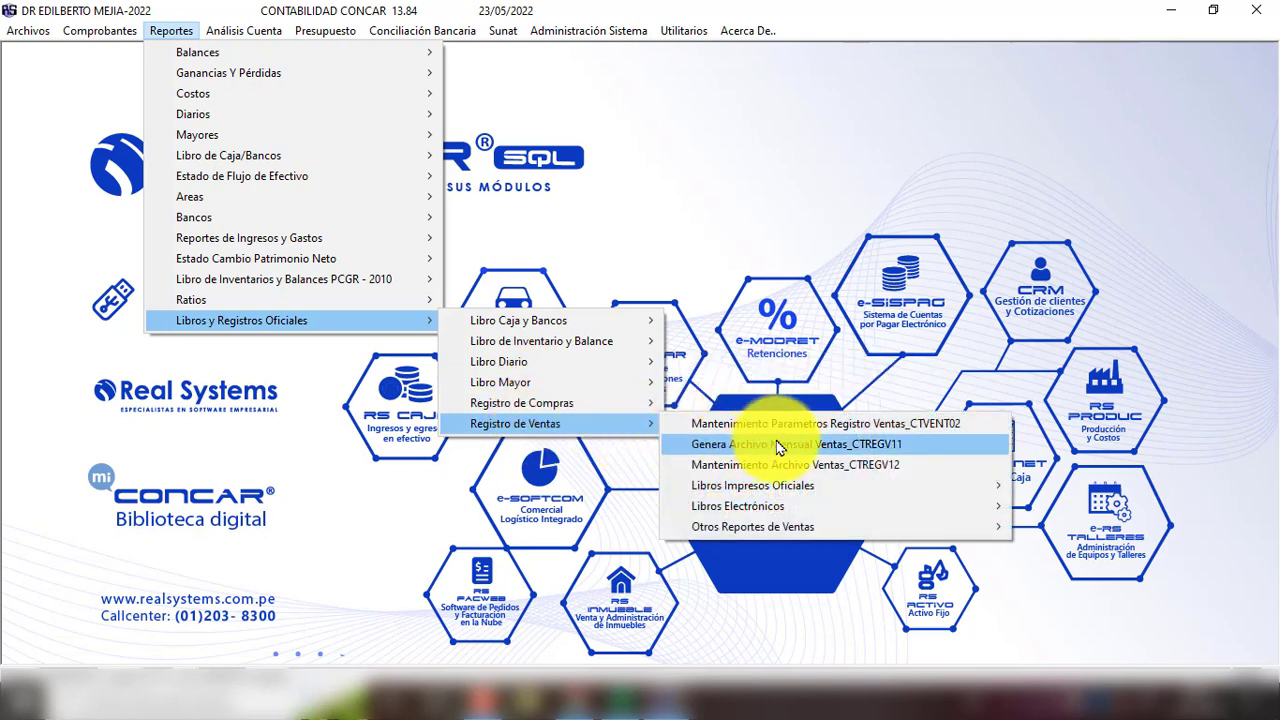
pyautogui.click(778, 447)
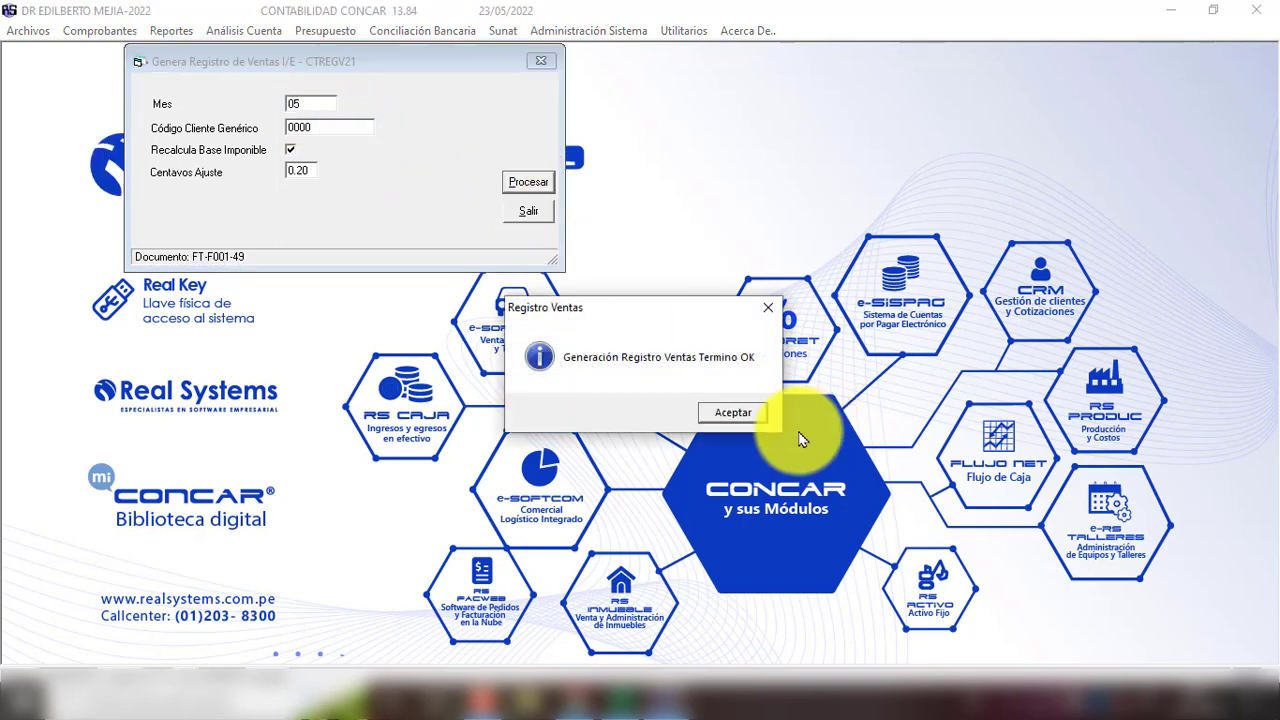
pyautogui.click(752, 416)
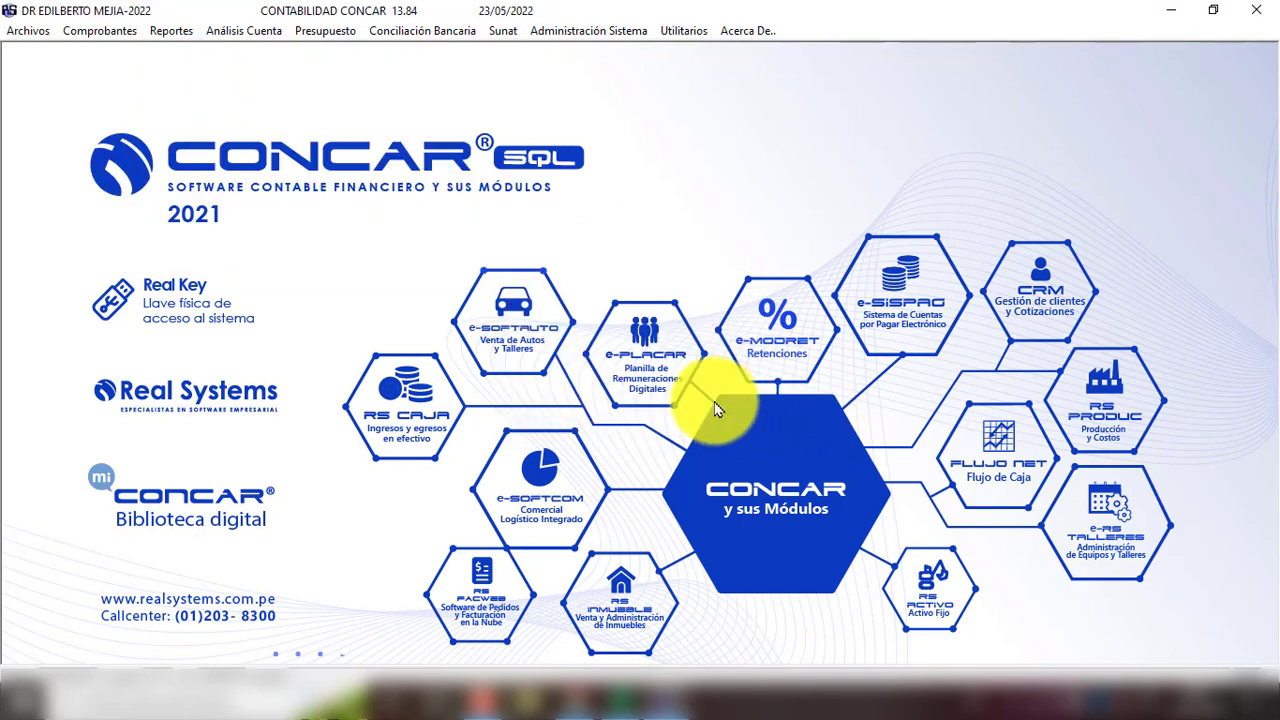
# Step: Export the Formato 14.1 sales and income register to Excel and open it
pyautogui.click(172, 31)
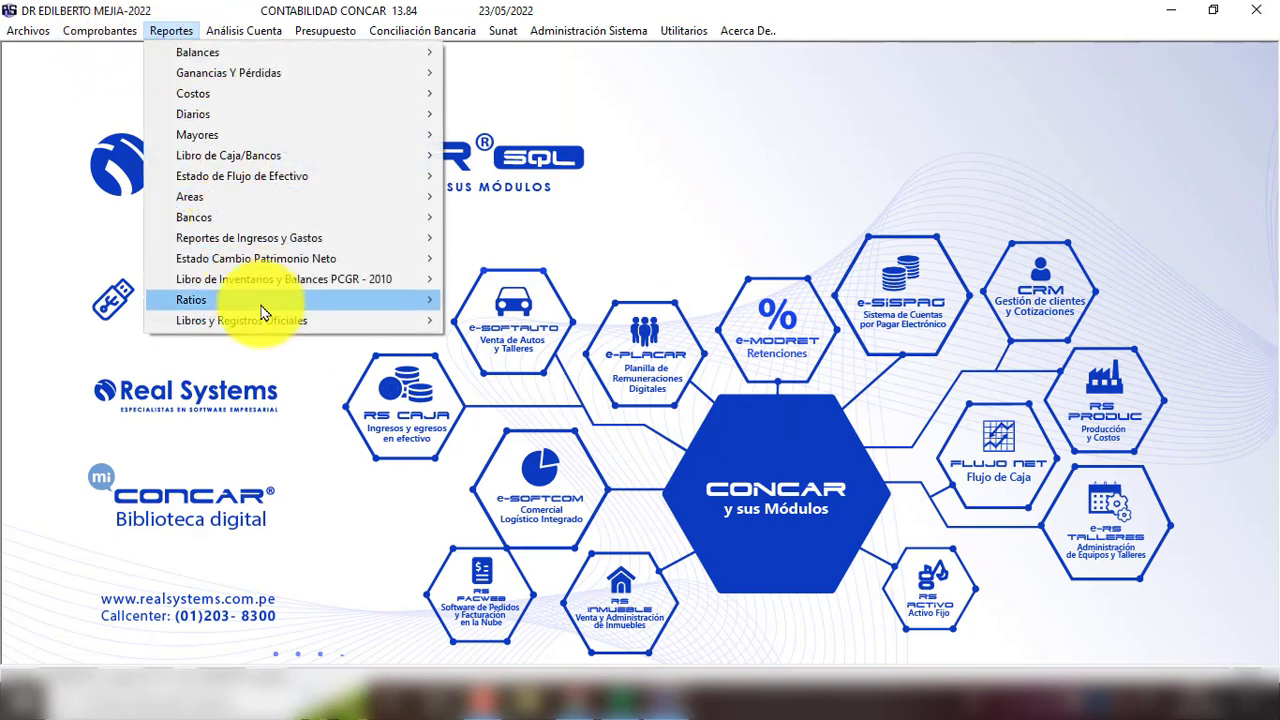
pyautogui.moveTo(277, 322)
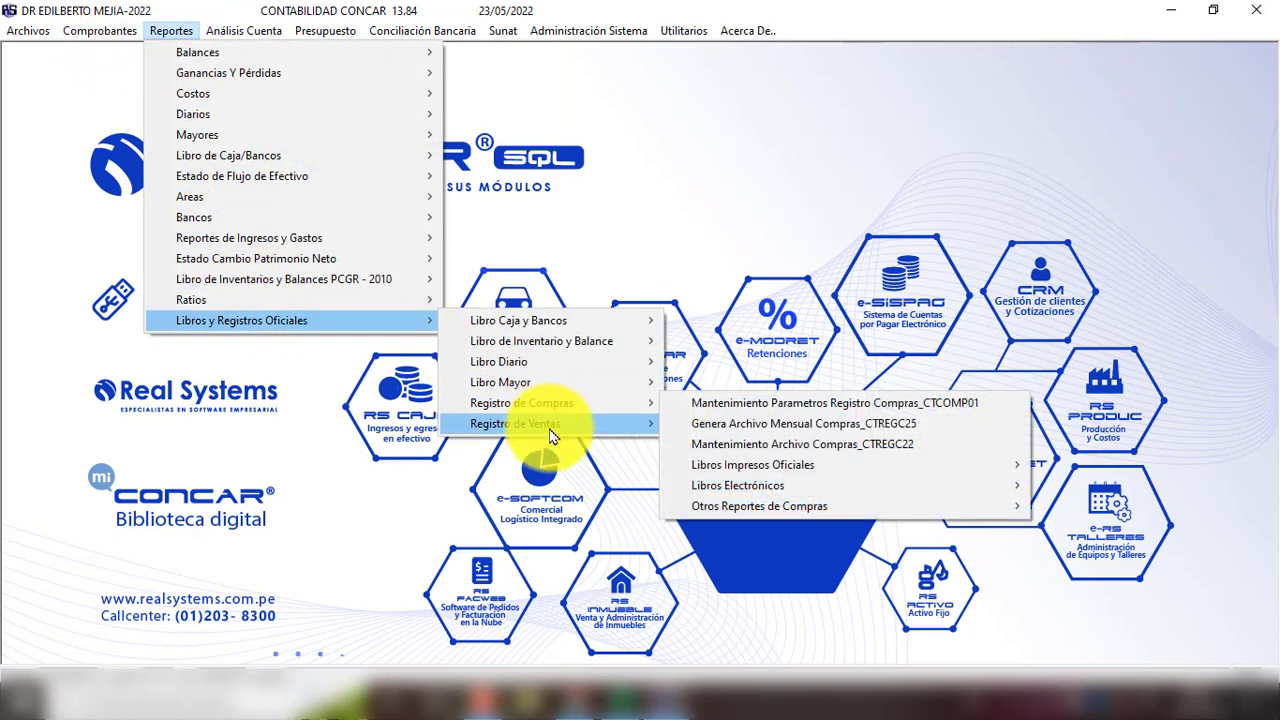
pyautogui.moveTo(558, 425)
pyautogui.moveTo(757, 486)
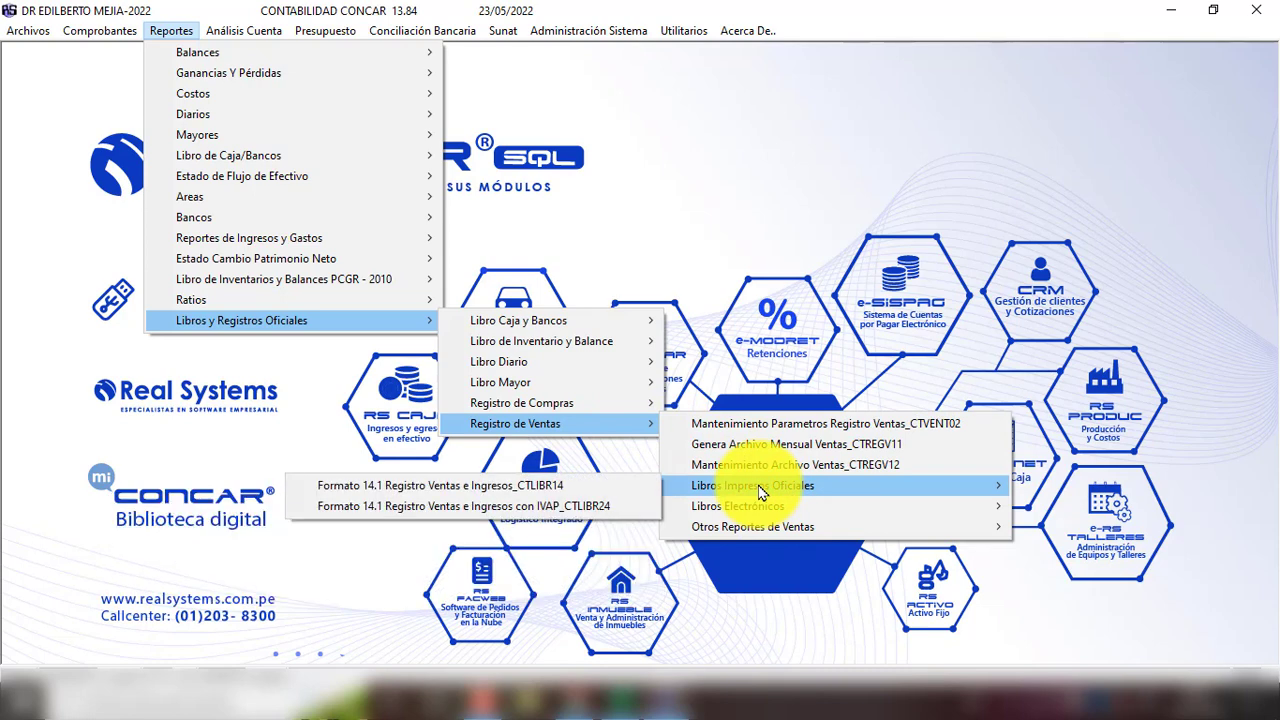
pyautogui.click(404, 489)
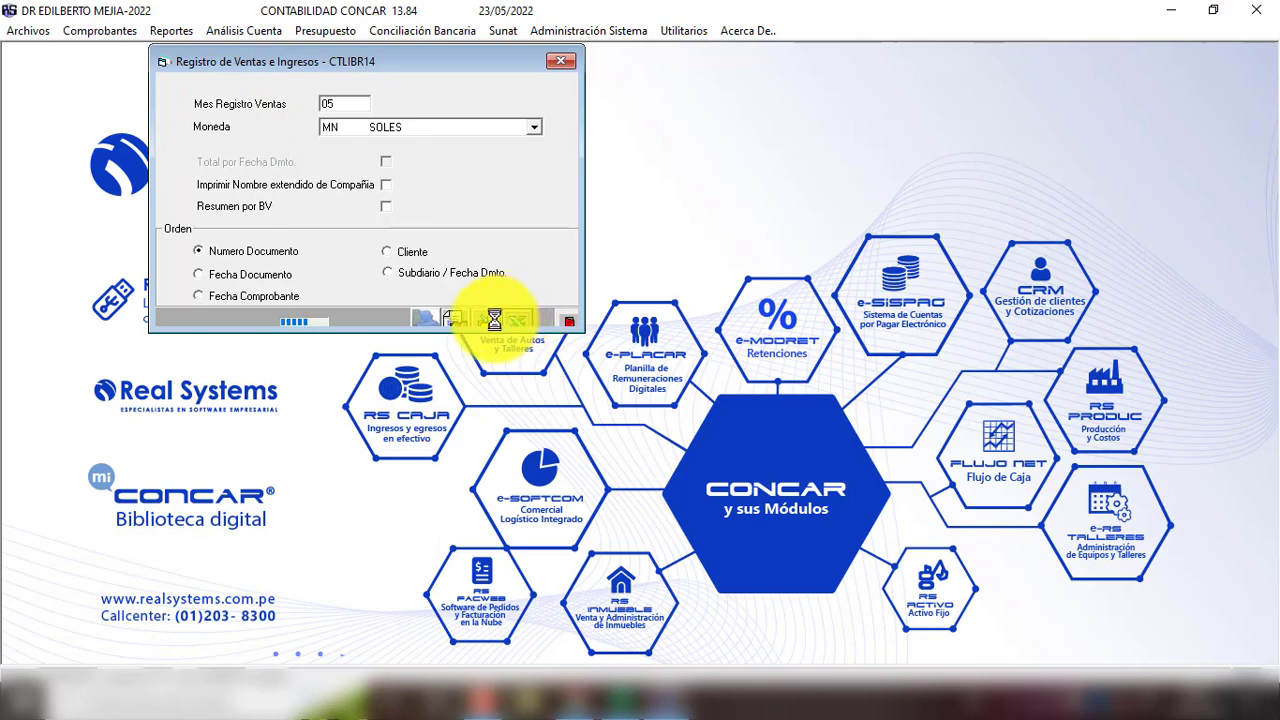
pyautogui.click(729, 629)
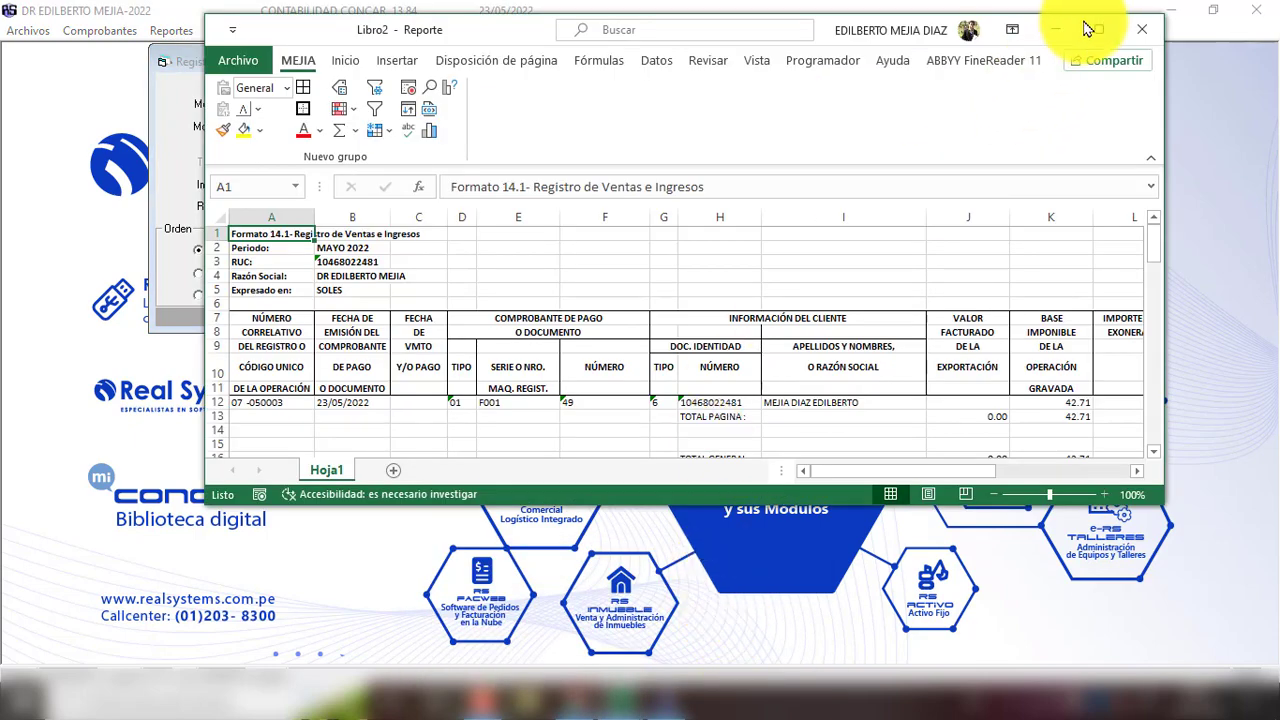
# Step: In the maximized report, fill the 16.40 (L13) and 42.71 (K13) totals yellow
pyautogui.click(1095, 29)
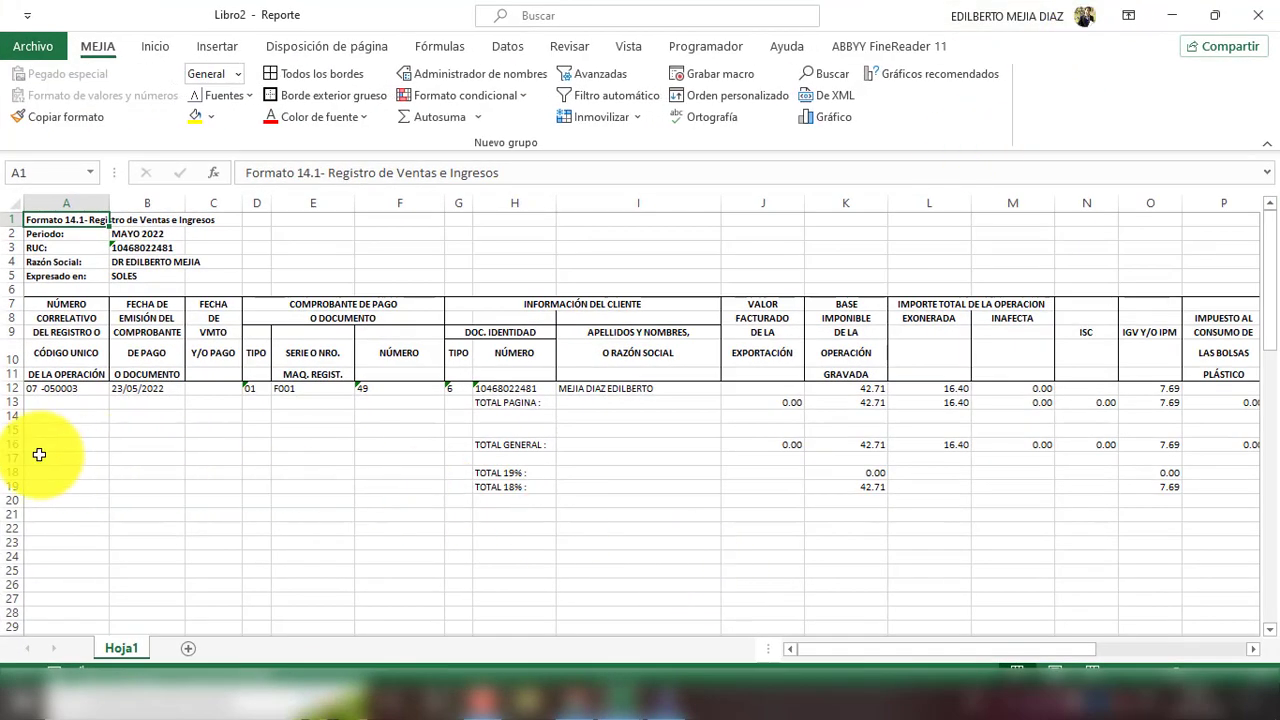
pyautogui.click(301, 387)
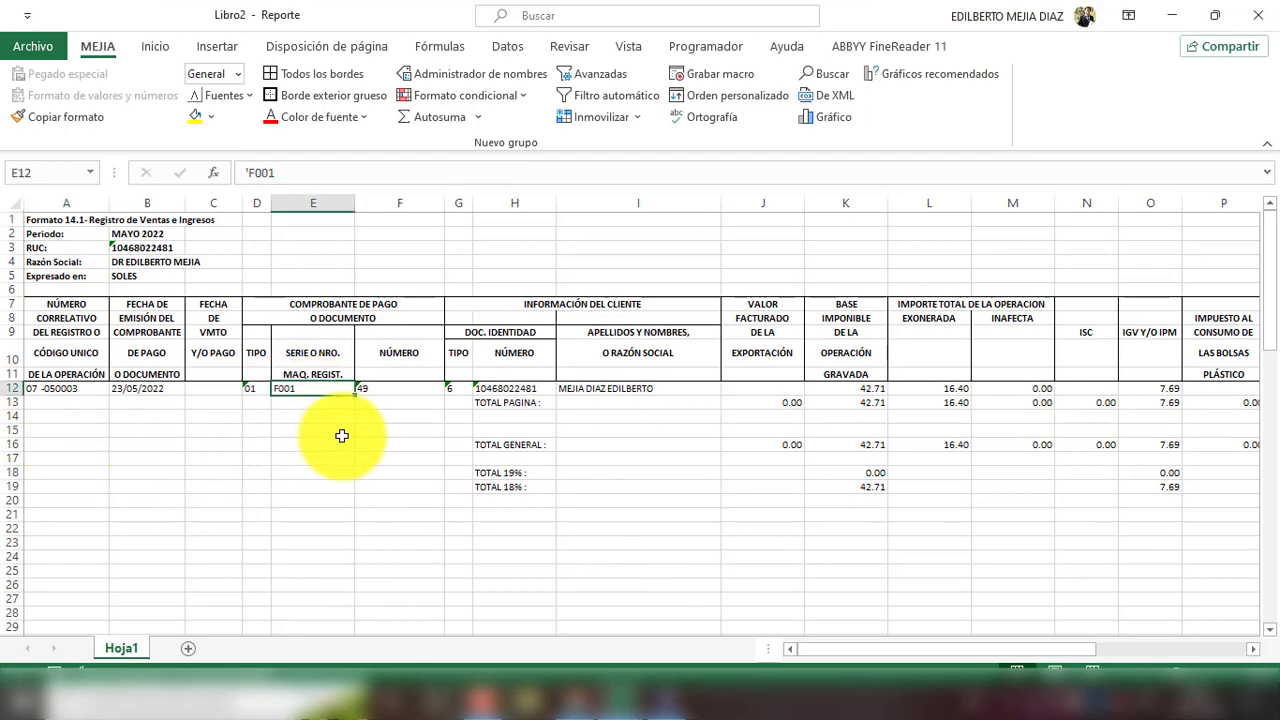
pyautogui.click(378, 387)
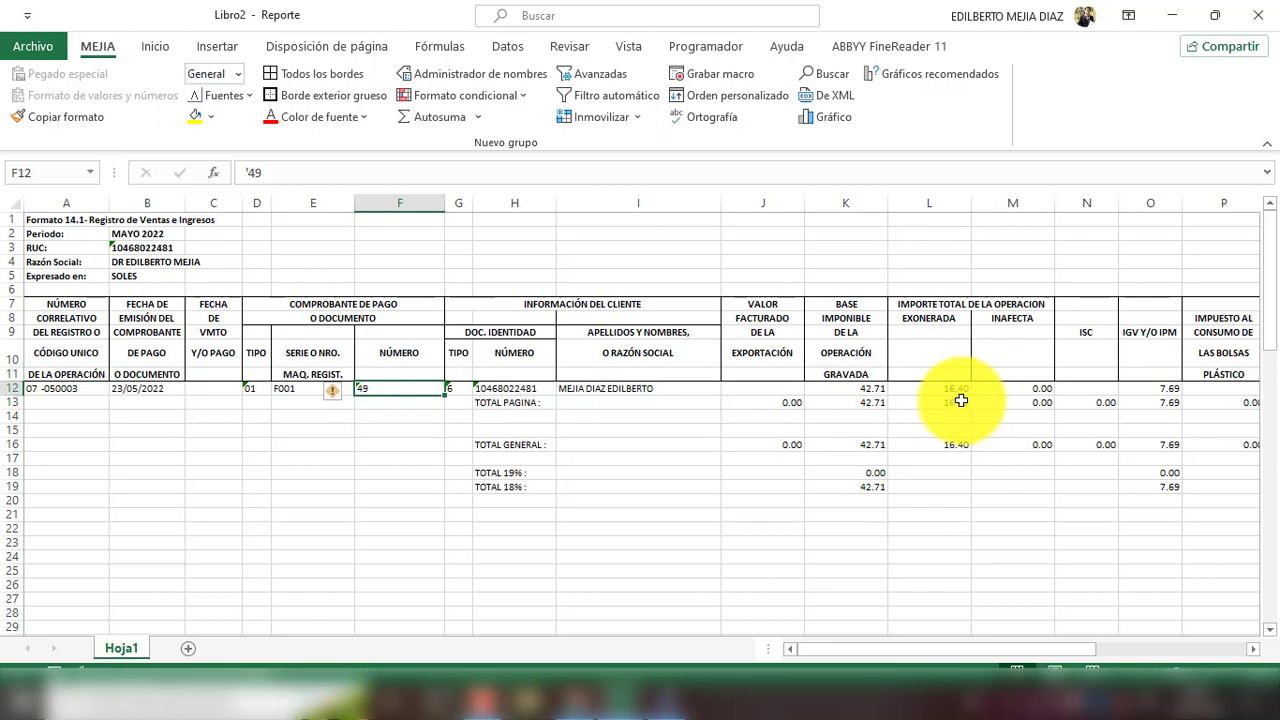
pyautogui.click(960, 400)
pyautogui.click(195, 116)
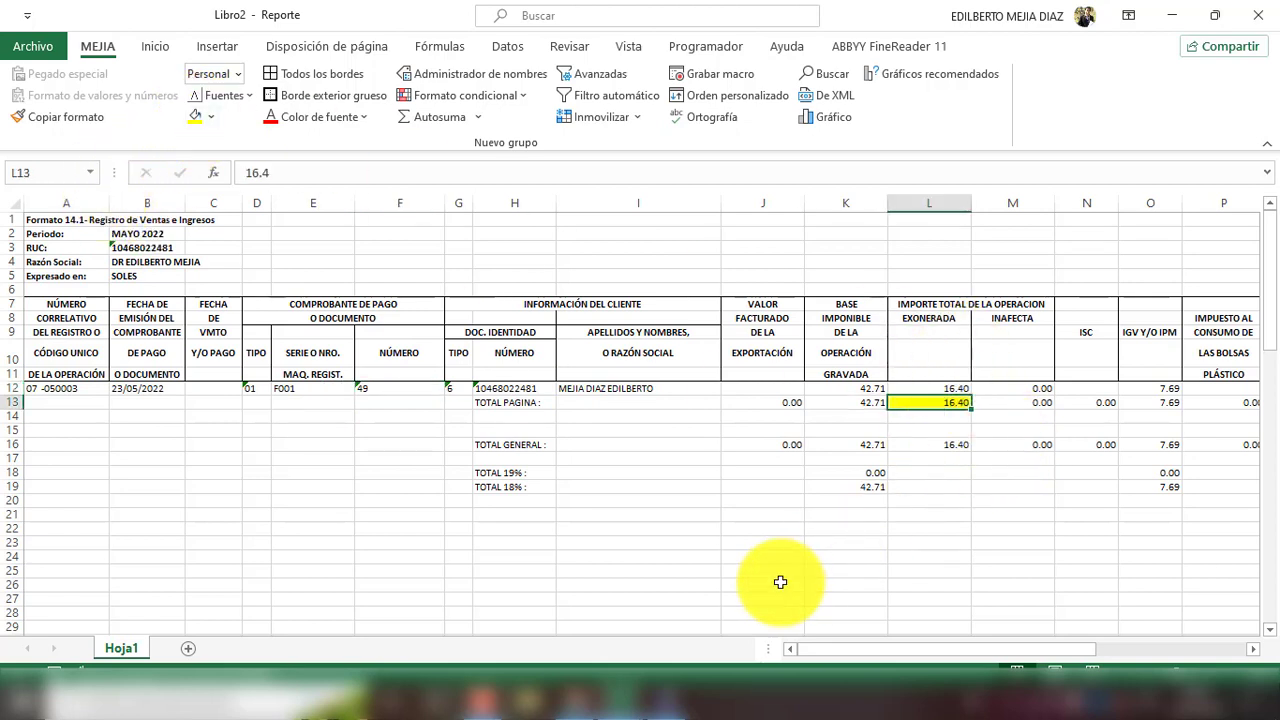
pyautogui.click(855, 404)
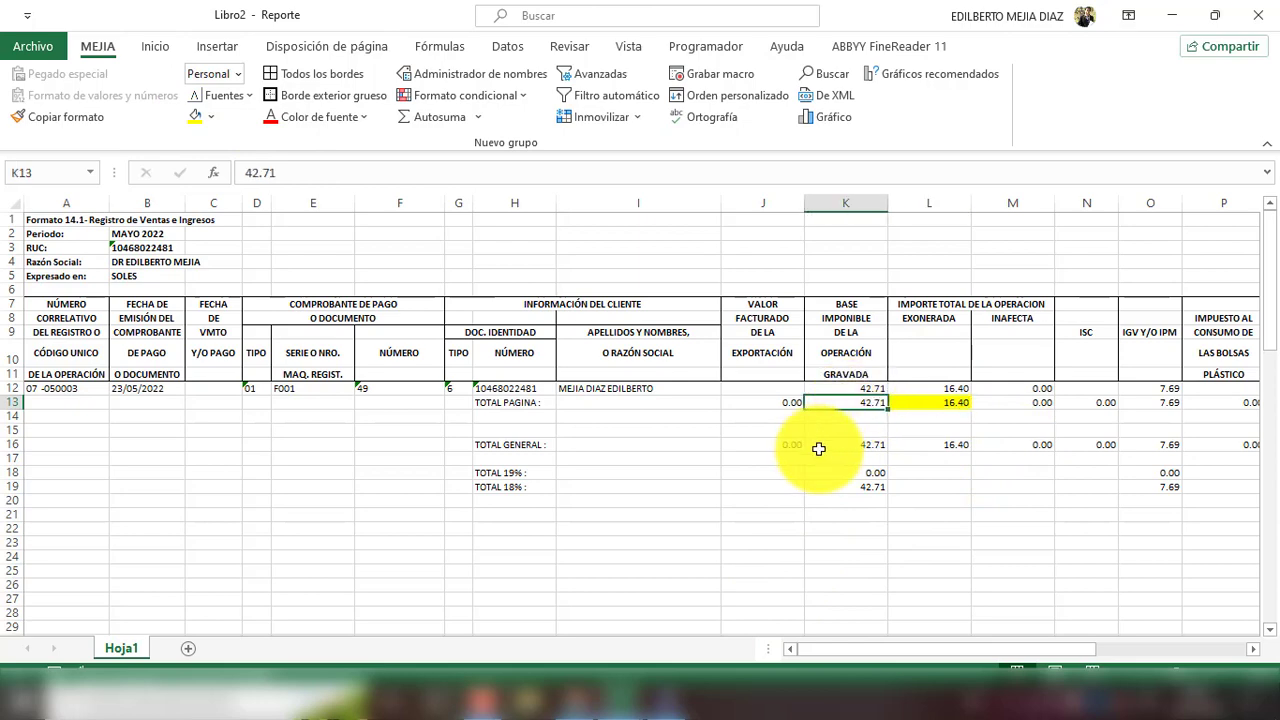
pyautogui.click(198, 116)
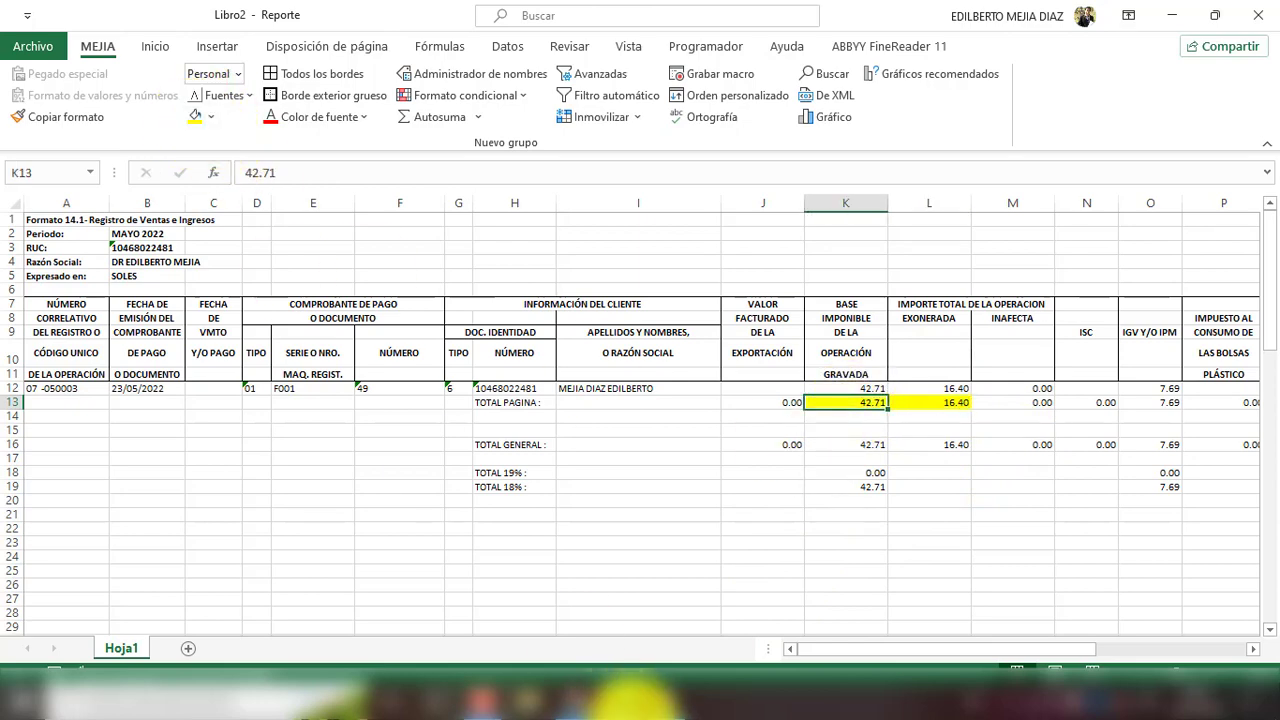
# Step: In Libro1, fill the exonerated 16.40 amount in C3 yellow
pyautogui.moveTo(630, 695)
pyautogui.click(557, 600)
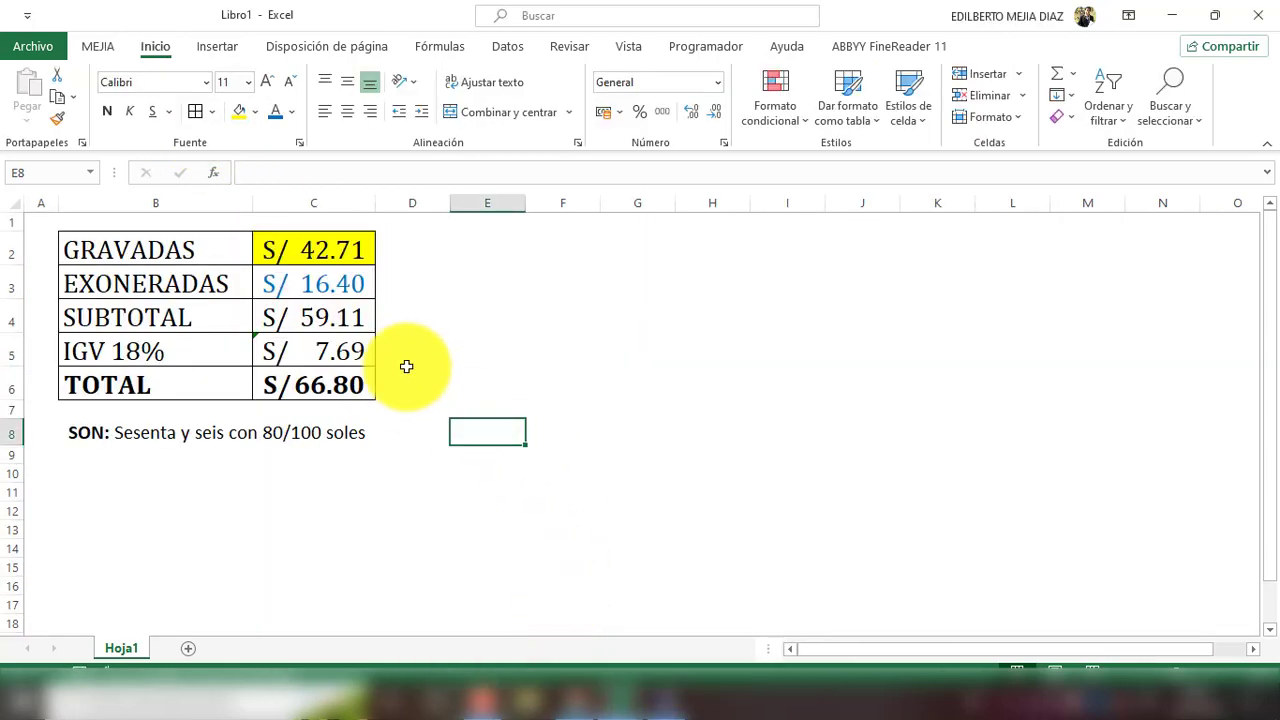
pyautogui.click(348, 246)
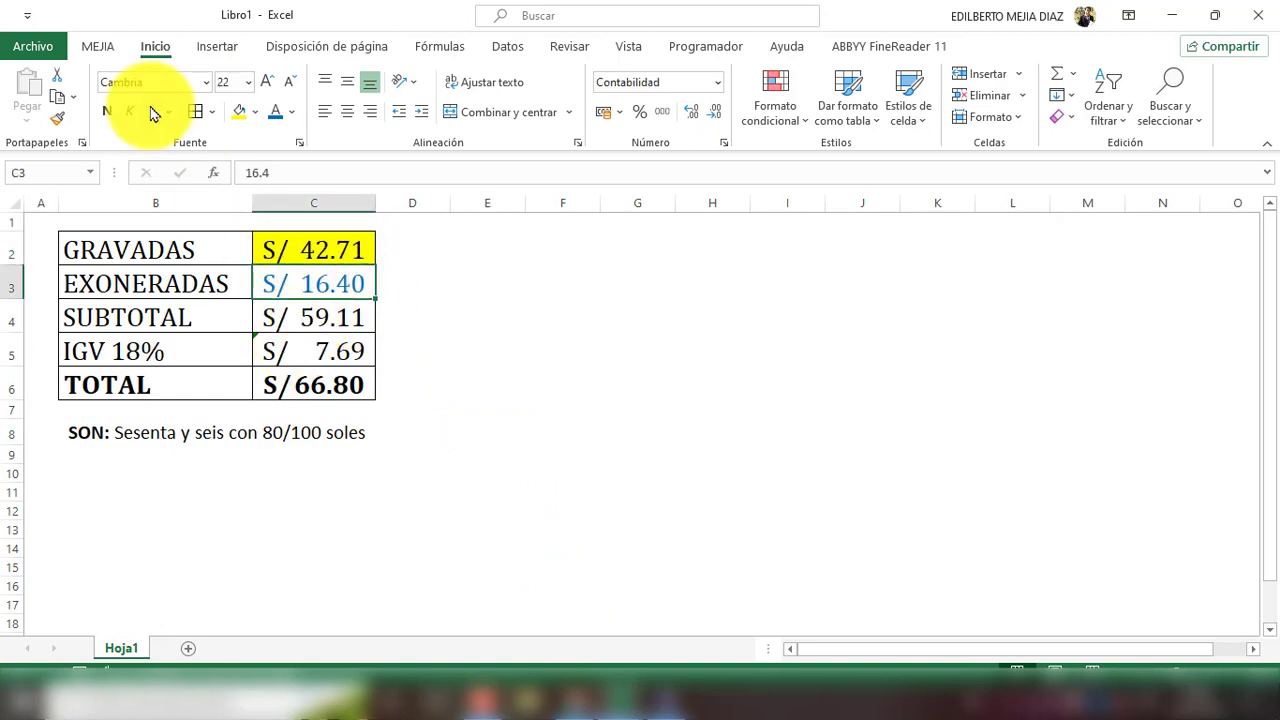
pyautogui.click(240, 113)
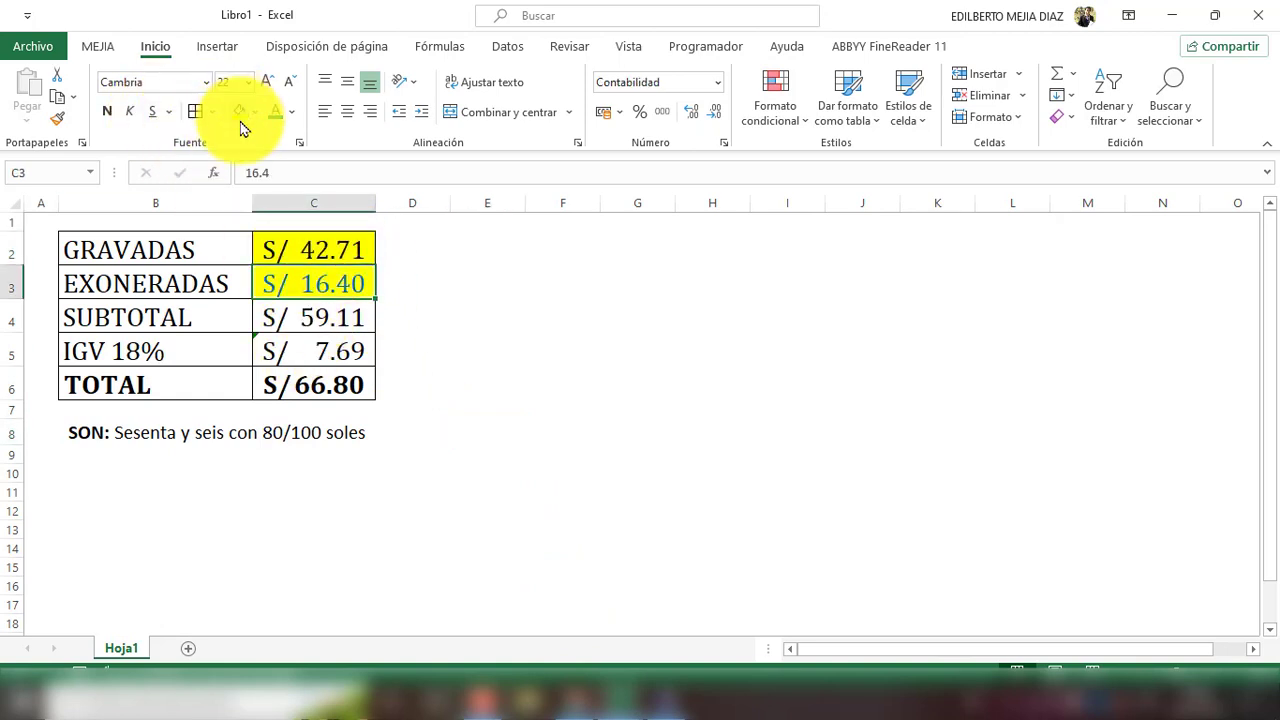
# Step: Compare the IGV 7.69 and total 66.80 between Libro1 and the report
pyautogui.click(330, 360)
pyautogui.hotkey('alt', 'Tab')
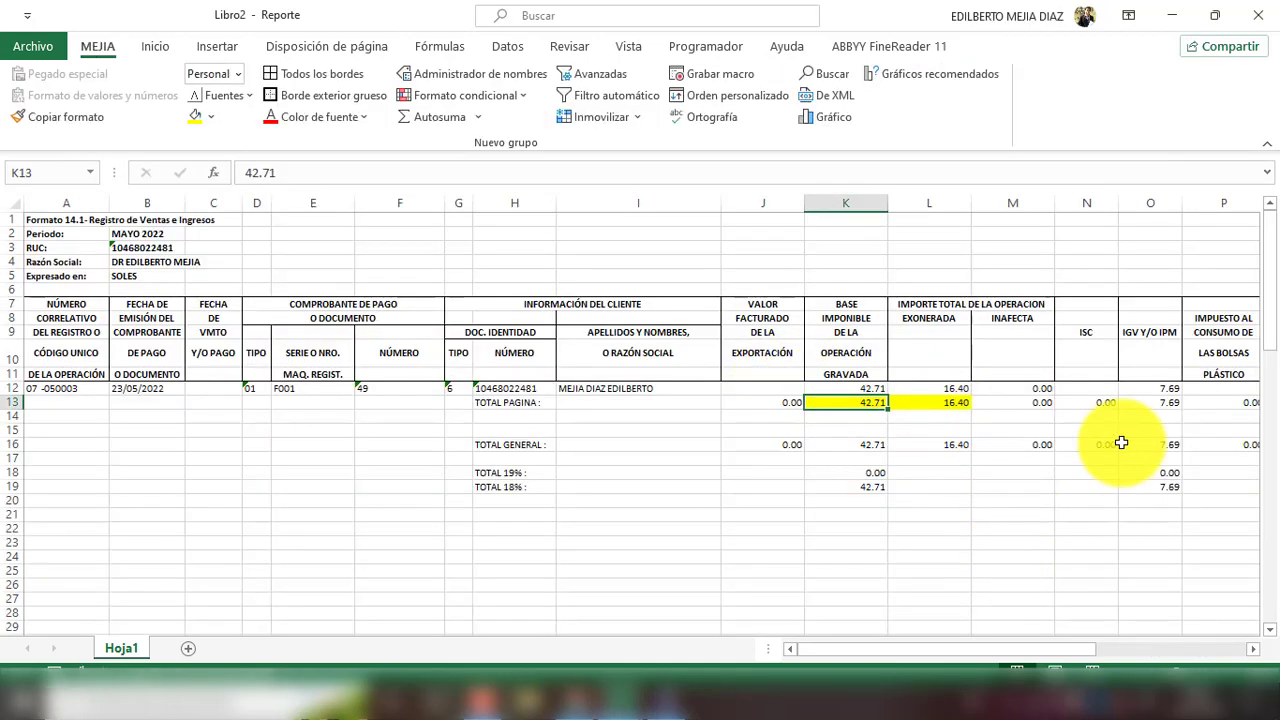
pyautogui.click(1160, 402)
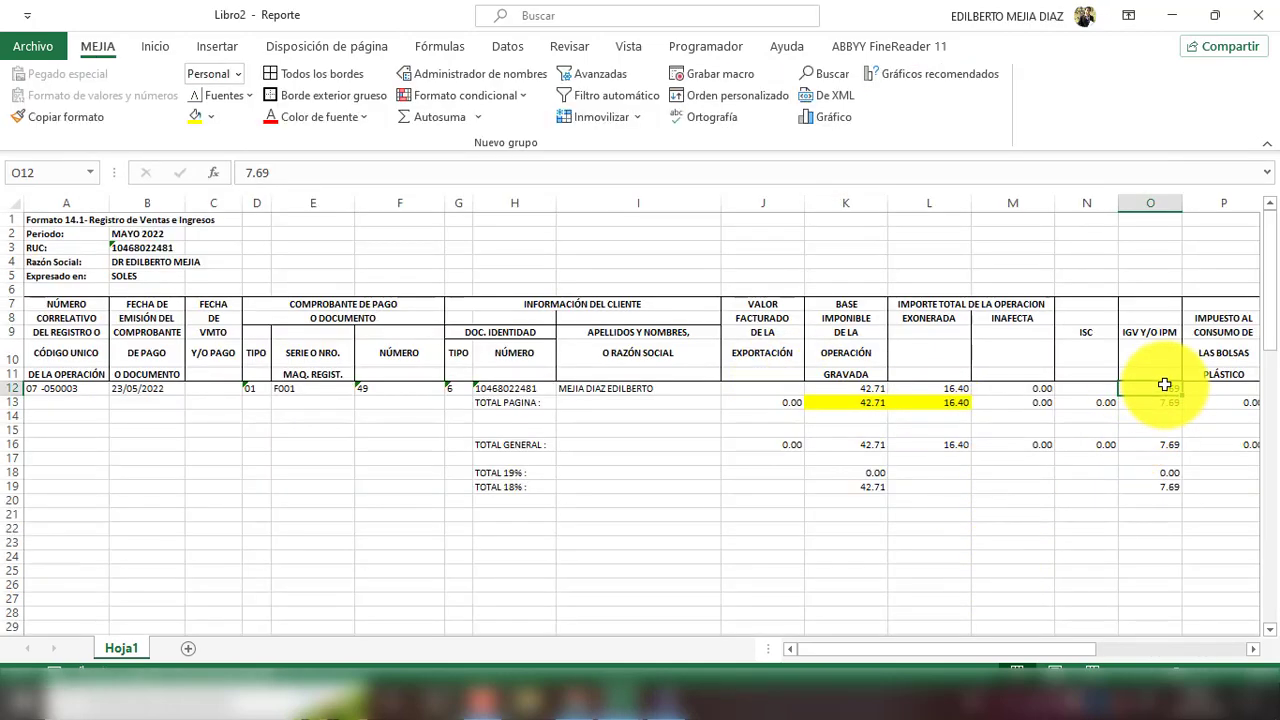
pyautogui.click(1166, 405)
pyautogui.moveTo(1018, 649); pyautogui.dragTo(1100, 648)
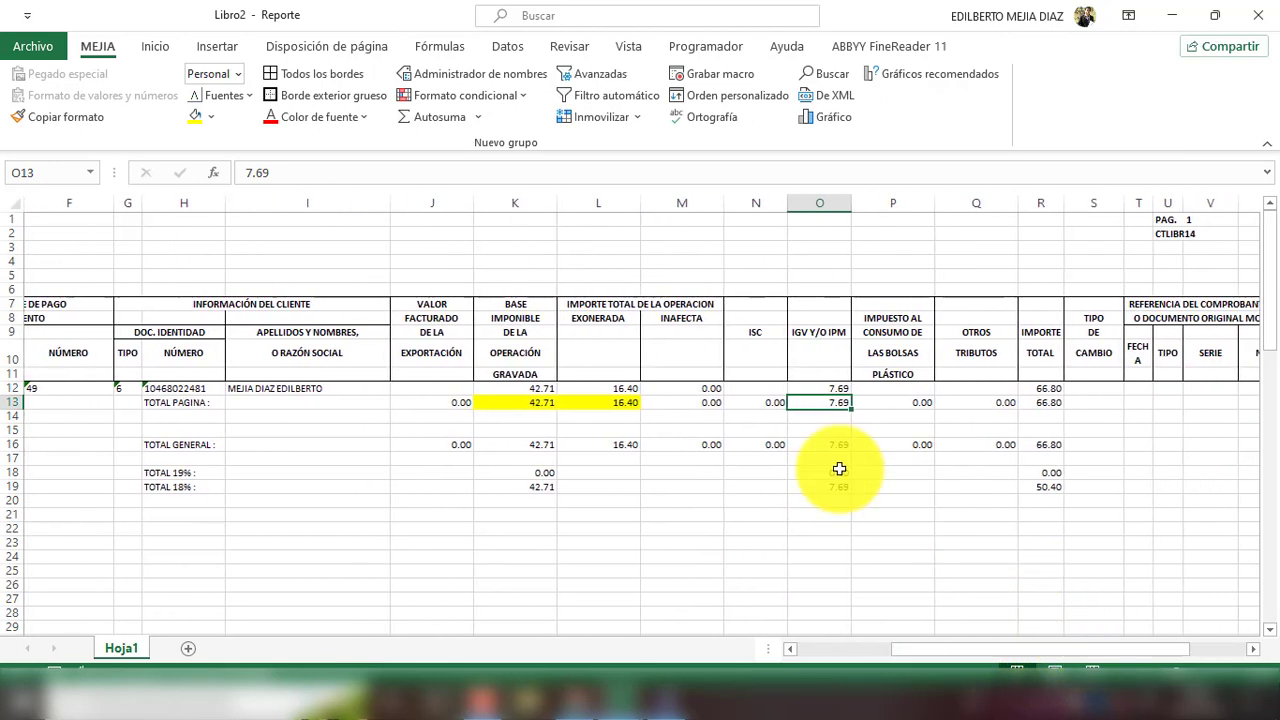
pyautogui.click(1058, 401)
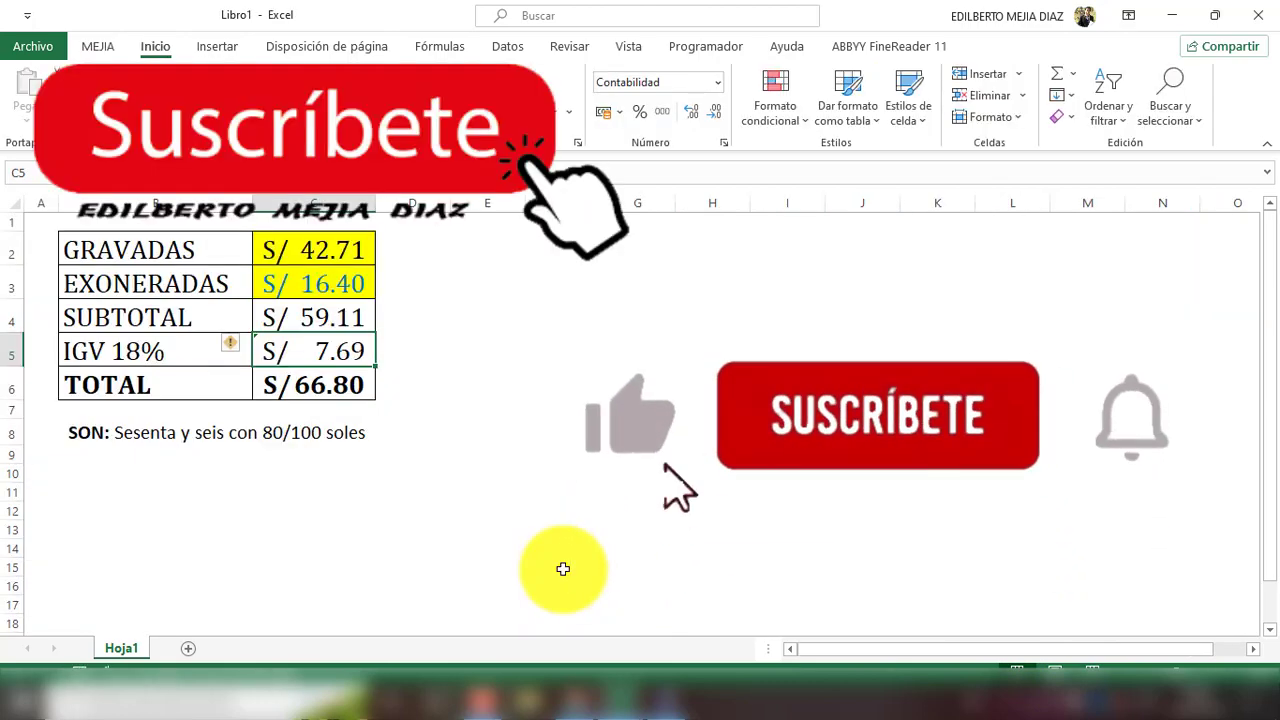